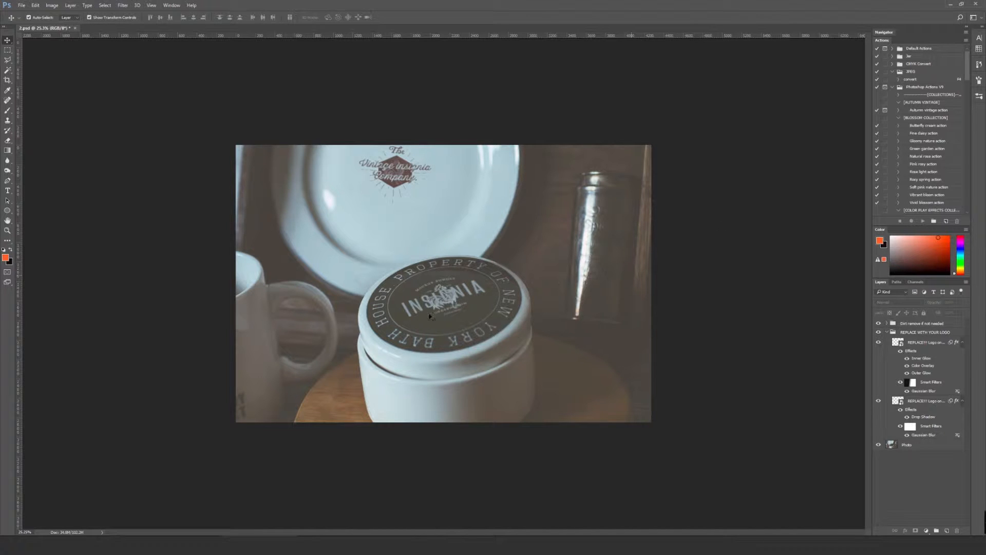
Step: Hide and show the first logo layer in the replace-logo group to compare the jar lid with and without it
left_click(879, 343)
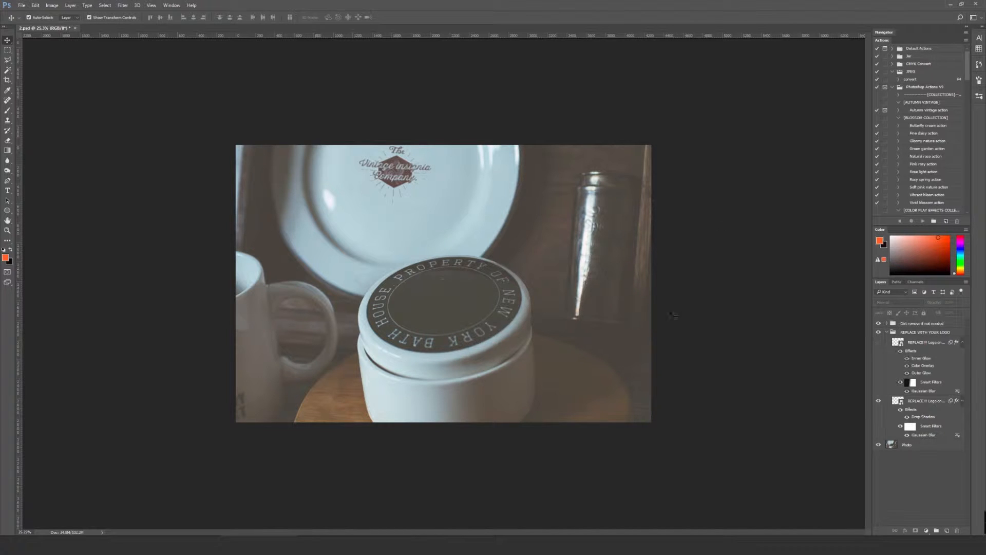
left_click(879, 342)
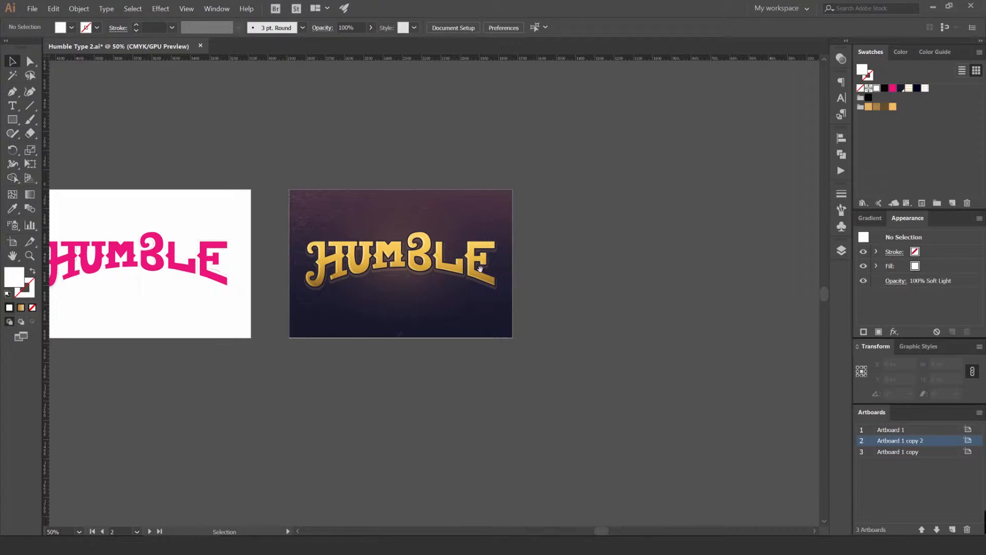
Step: Switch to Illustrator and fill the pink HUMBLE lettering on the white artboard with black
left_click_drag(566, 253, 614, 238)
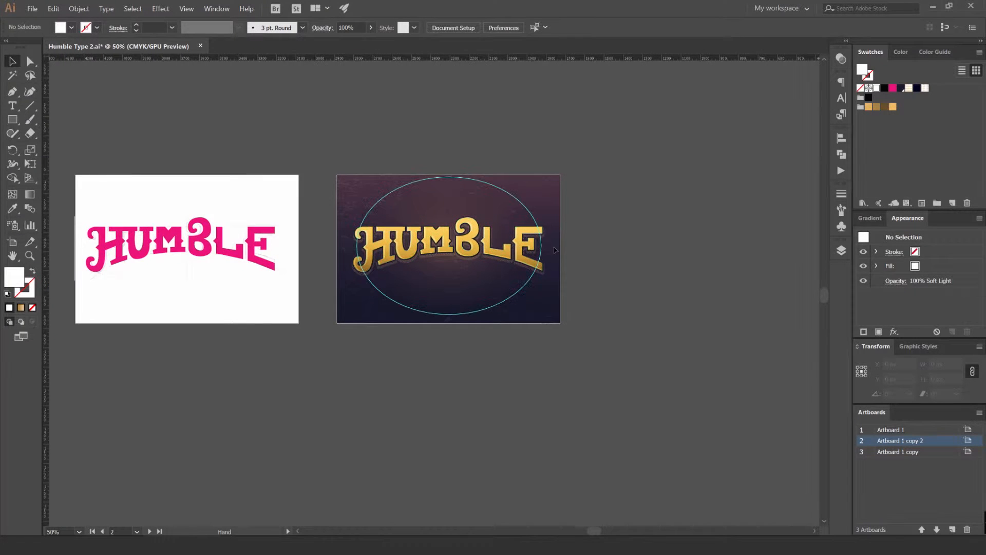
scroll(585, 233, "up", 1)
left_click_drag(505, 238, 481, 266)
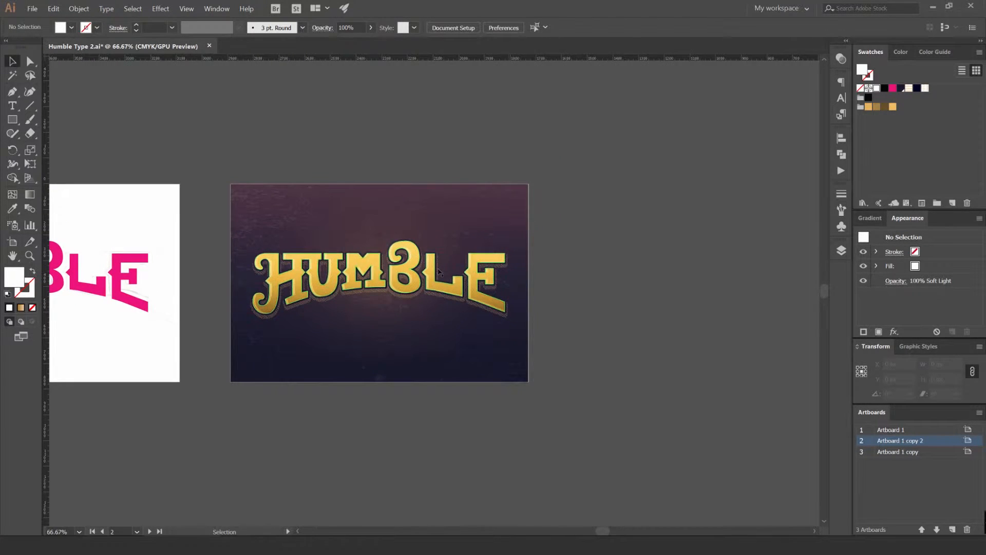
left_click_drag(634, 238, 521, 219)
left_click_drag(377, 241, 783, 226)
left_click_drag(682, 225, 539, 222)
scroll(331, 207, "down", 1)
left_click(667, 208)
scroll(667, 208, "up", 1)
left_click(885, 88)
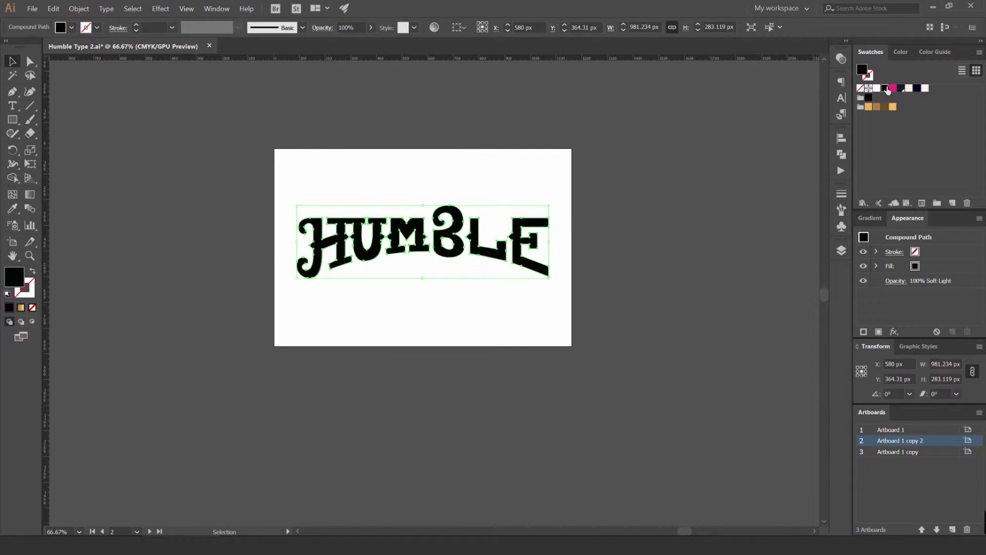
left_click(527, 196)
Step: Add the text "ITALIAN COFFEE BAR" beneath the HUMBLE lettering and enlarge it to about 55 pt
scroll(532, 175, "up", 1)
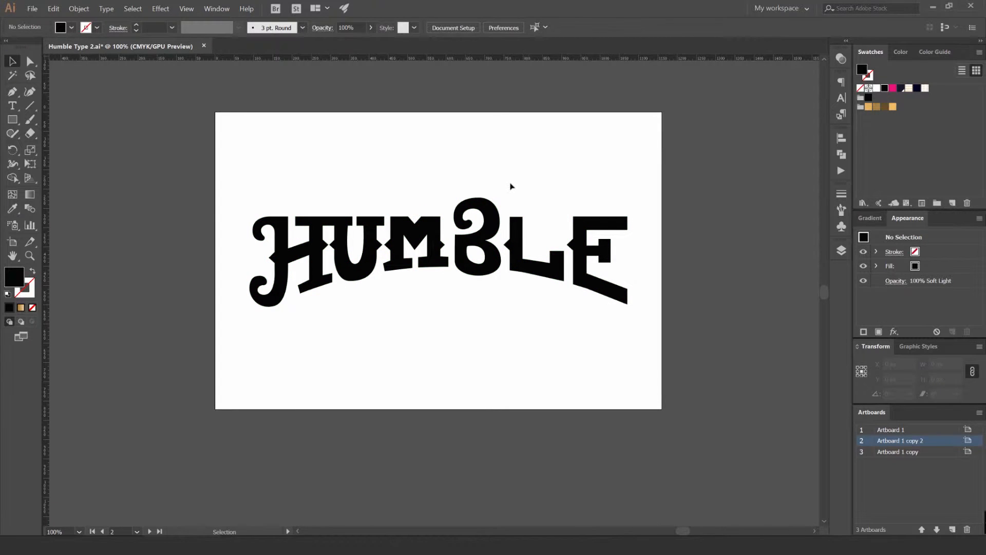
left_click(496, 204)
left_click(524, 168)
left_click_drag(440, 283, 446, 283)
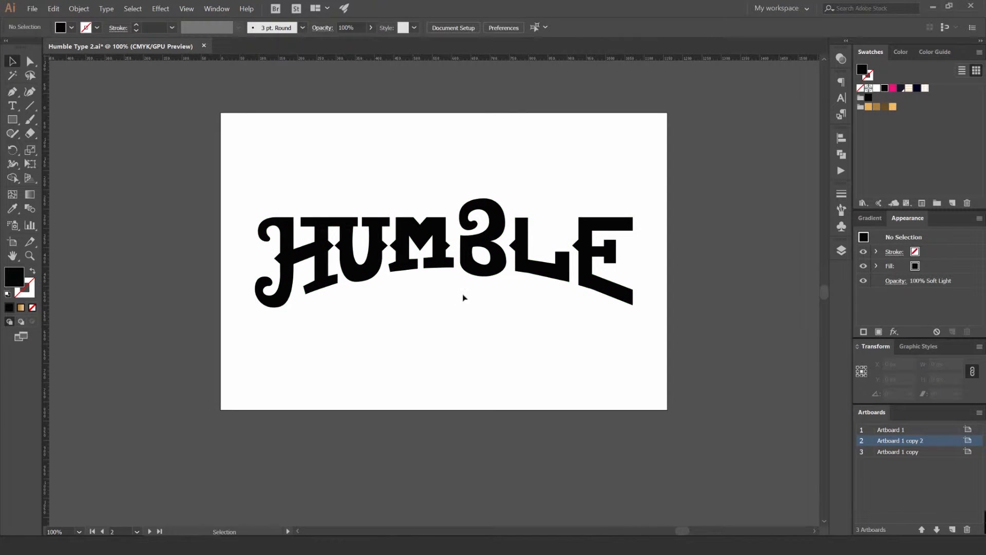
scroll(463, 297, "up", 1)
key("t")
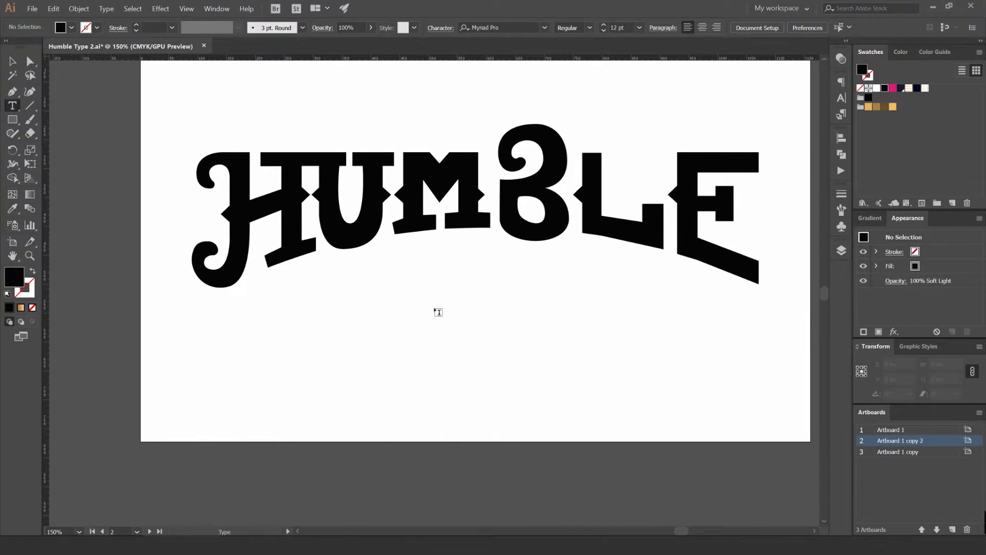
left_click(439, 312)
type("co")
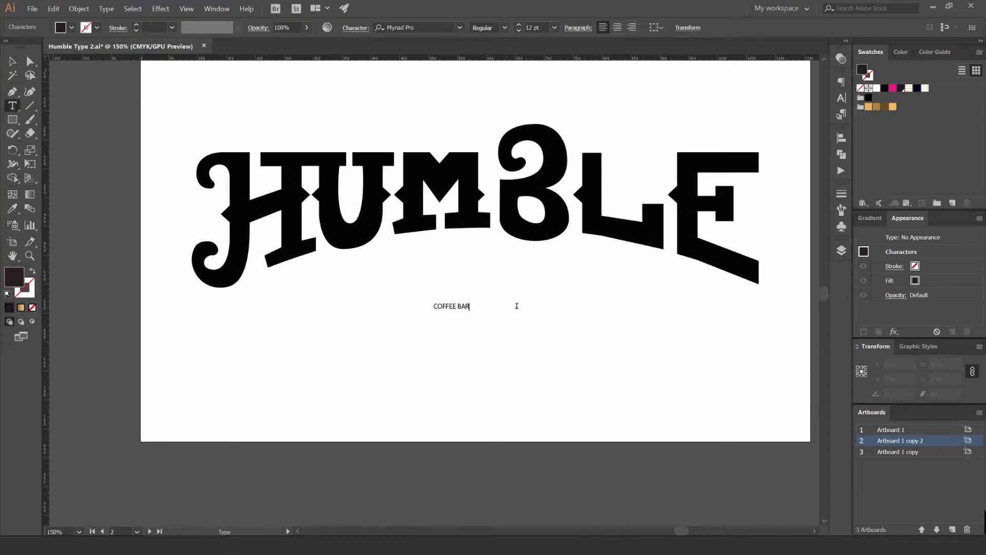
type("ITALIAN")
key("Escape")
left_click_drag(493, 301, 627, 270)
left_click_drag(514, 362, 478, 354)
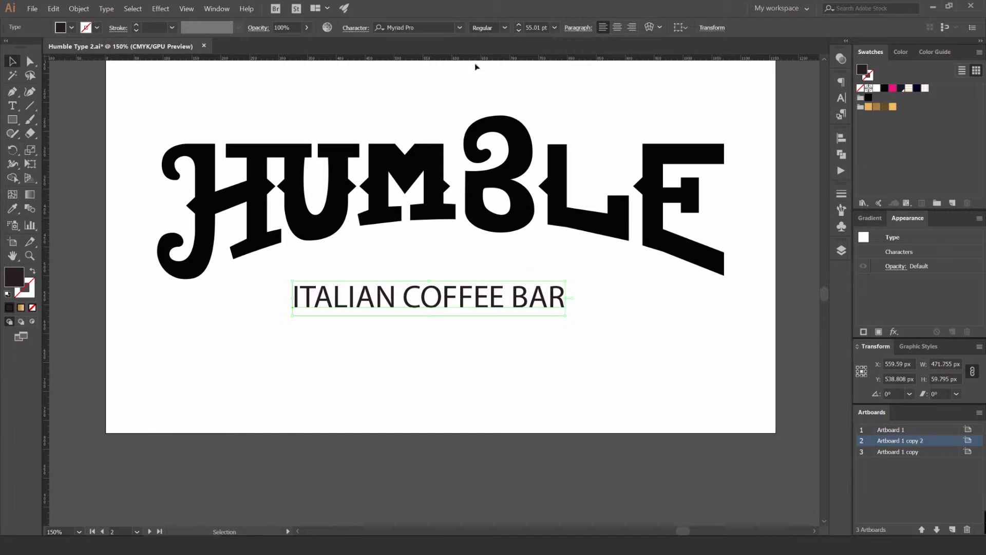
Step: Set the ITALIAN COFFEE BAR text in the Bw Modelica ExtraBold font
left_click(443, 26)
type("BW RID")
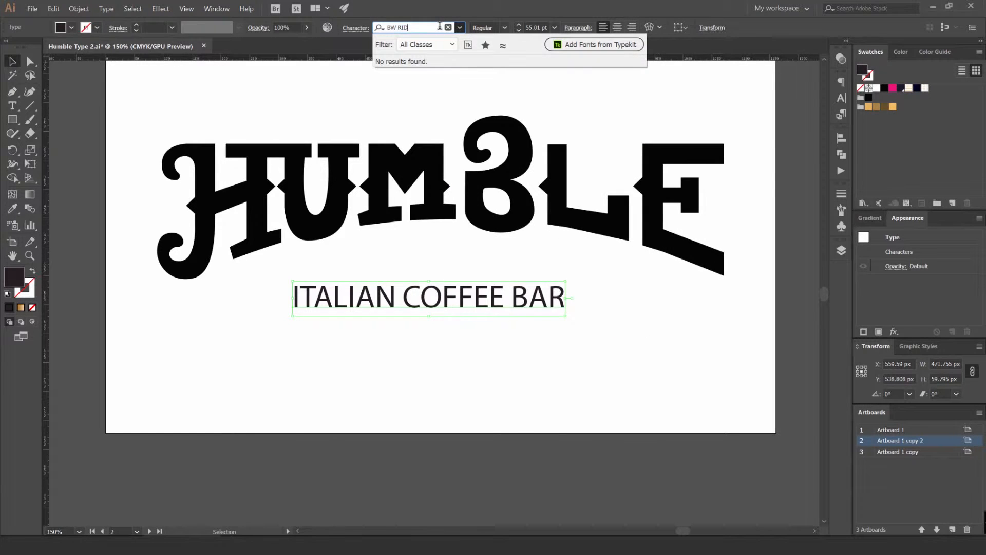
key("BackSpace")
key("BackSpace")
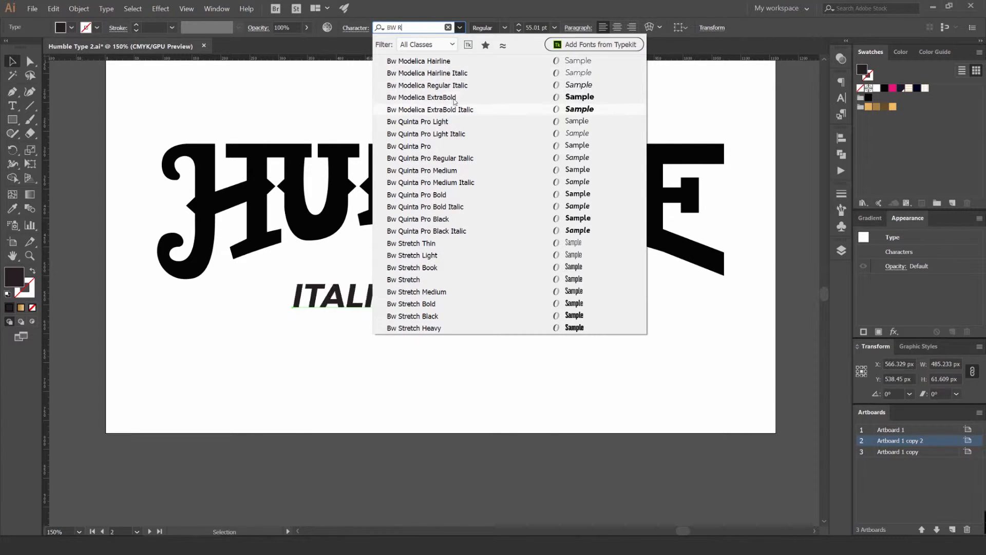
left_click(427, 98)
left_click(451, 325)
Step: Shrink the ITALIAN COFFEE BAR text to about 38 pt and centre it horizontally with the HUMBLE lettering
key("ctrl+1")
left_click_drag(459, 259, 441, 290)
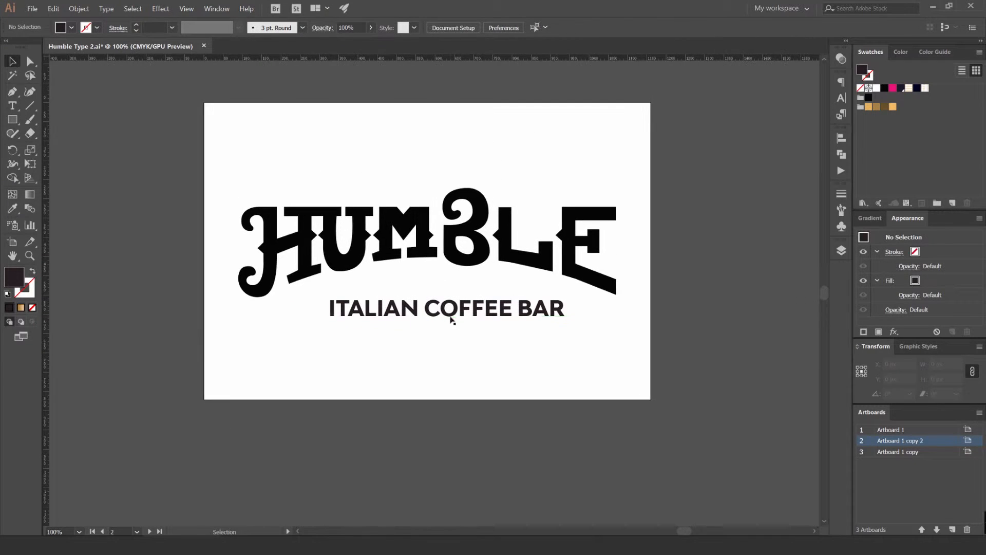
left_click(445, 308)
left_click_drag(565, 298, 531, 303)
scroll(478, 314, "up", 1)
left_click(445, 286)
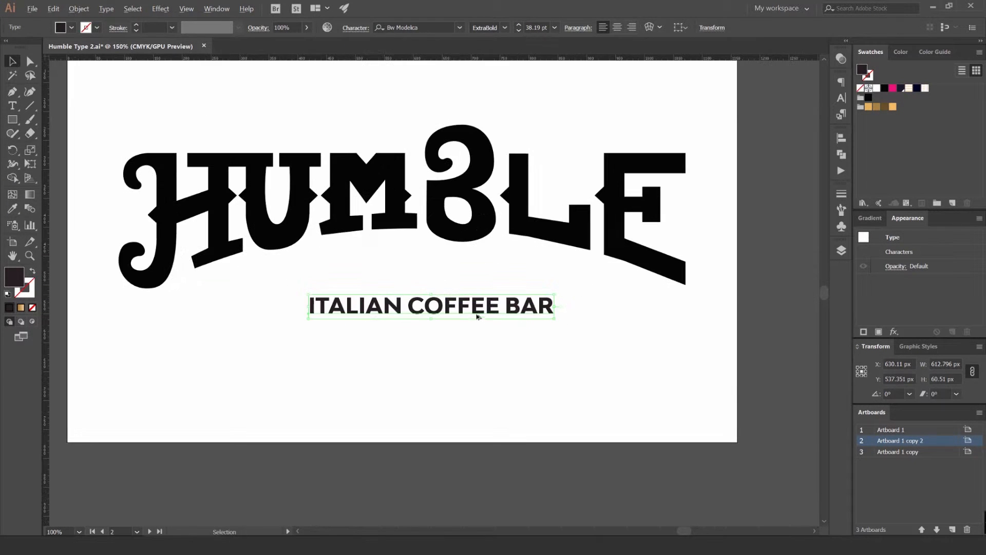
left_click(442, 309)
left_click(450, 233, "shift")
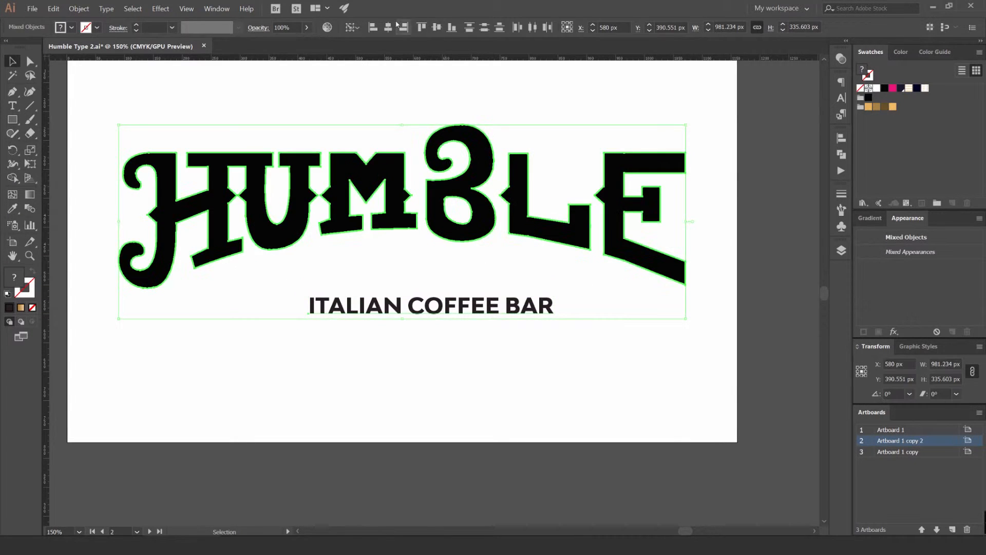
left_click(389, 28)
left_click(468, 78)
Step: Reduce the ITALIAN COFFEE BAR text to about 33 pt and move it above the HUMBLE lettering
left_click_drag(506, 303, 509, 264)
left_click_drag(483, 277, 482, 285)
left_click(548, 258)
left_click_drag(547, 258, 423, 157)
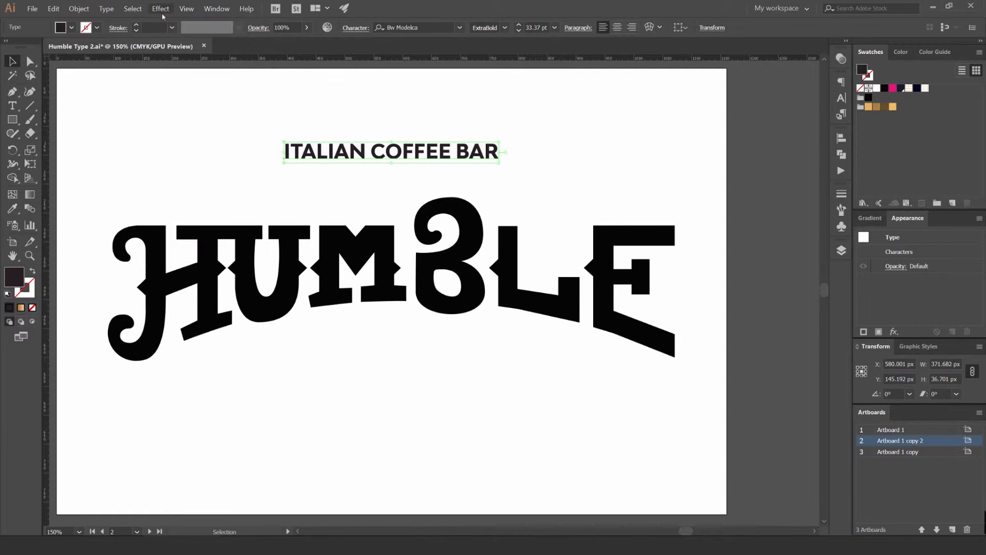
Step: Apply a horizontal Arc envelope warp with 25% bend to the tagline and move it down closer to the lettering
left_click(79, 9)
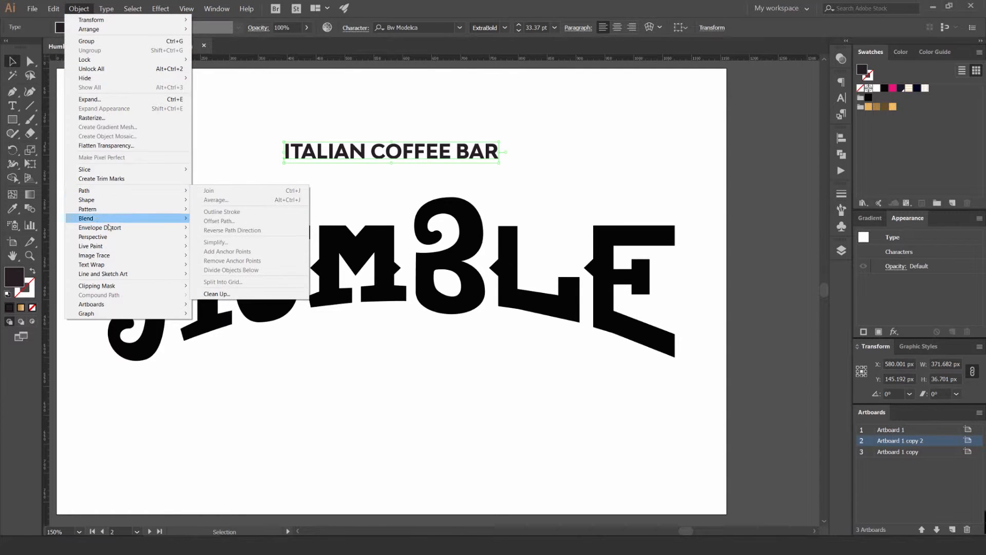
mouse_move(119, 229)
left_click(226, 227)
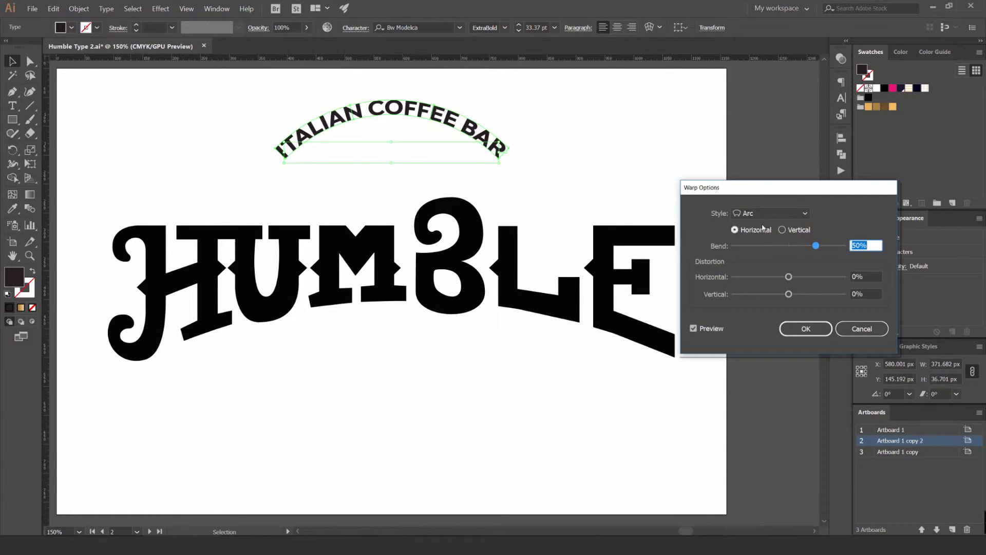
left_click(771, 213)
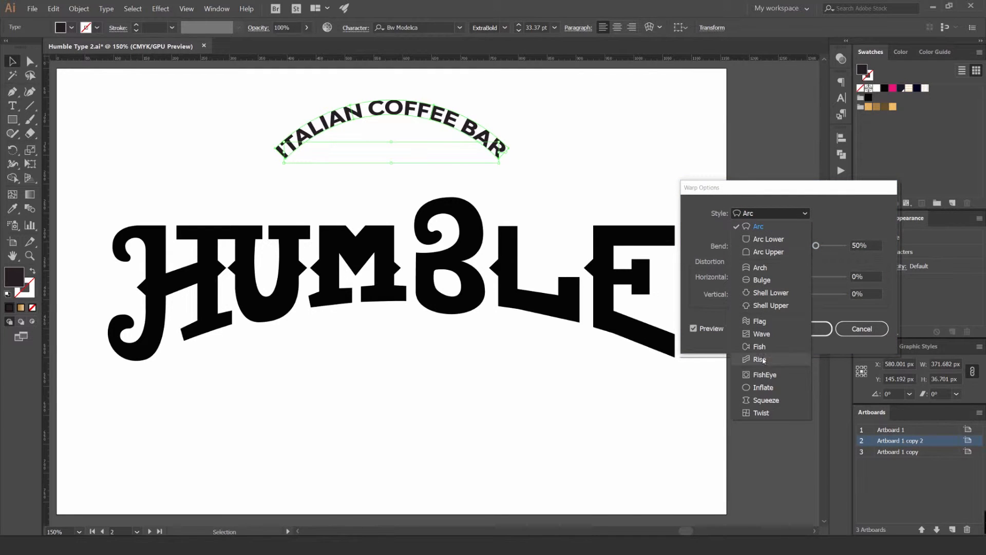
left_click(758, 227)
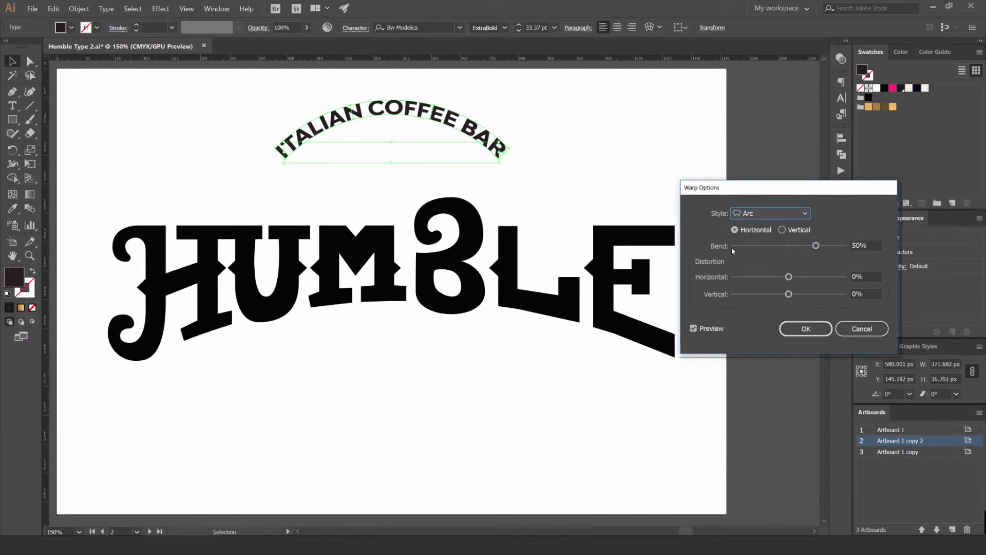
mouse_move(816, 246)
left_mouse_down()
mouse_move(764, 246)
mouse_move(807, 246)
left_mouse_up()
left_click(782, 230)
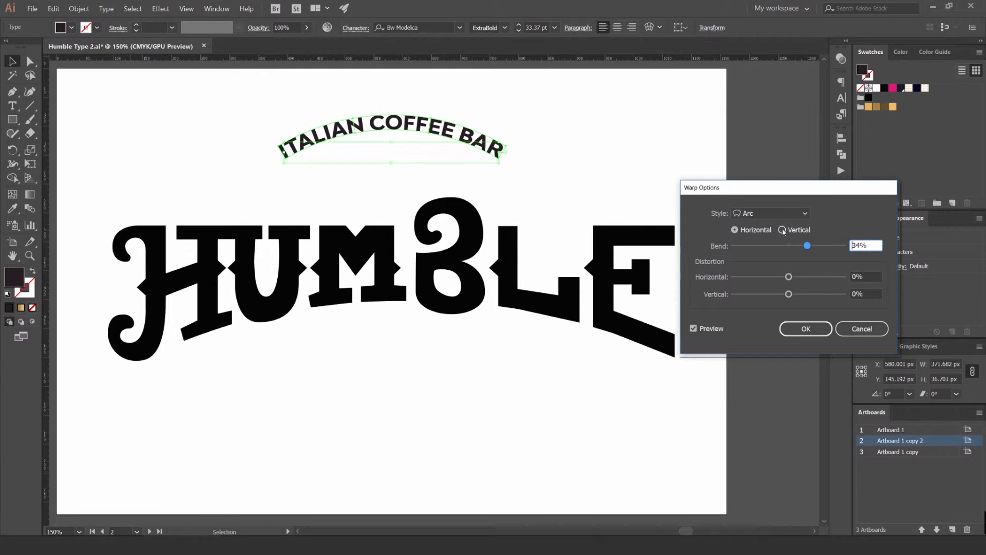
left_click(746, 230)
left_click_drag(805, 246, 801, 247)
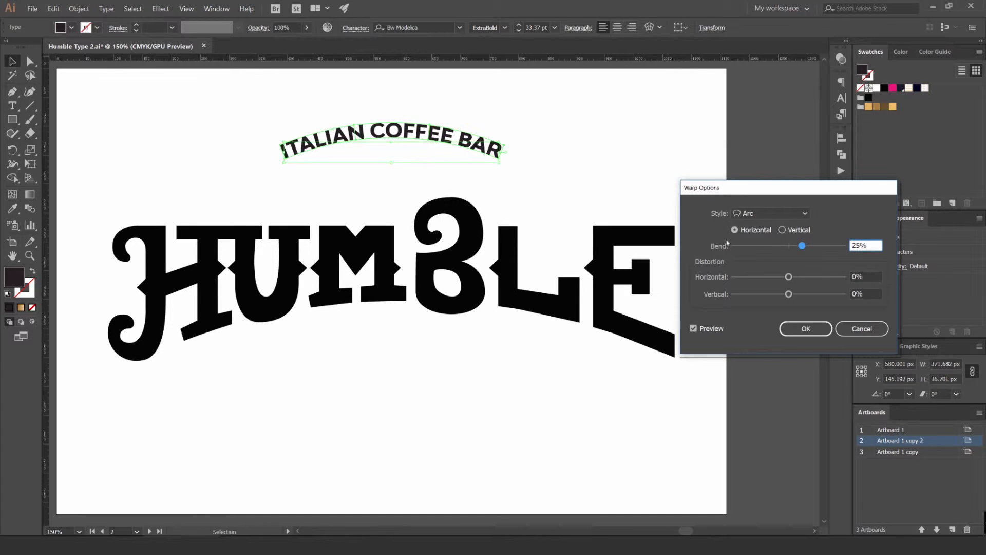
left_click(806, 329)
left_click_drag(464, 136, 464, 155)
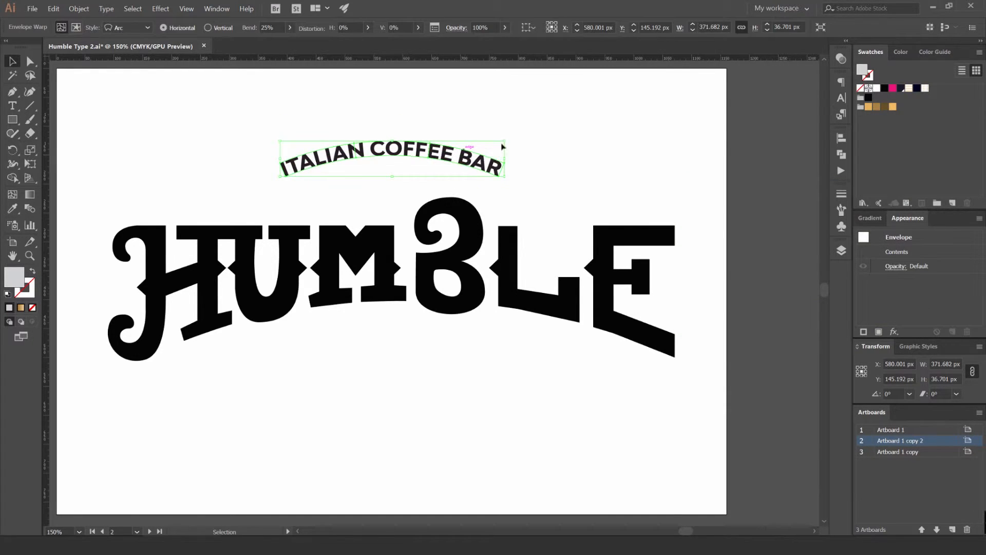
left_click(550, 128)
Step: Add the text "MMXVI" below the HUMBLE lettering and enlarge it to about 48 pt
scroll(552, 129, "down", 3)
scroll(559, 131, "up", 3)
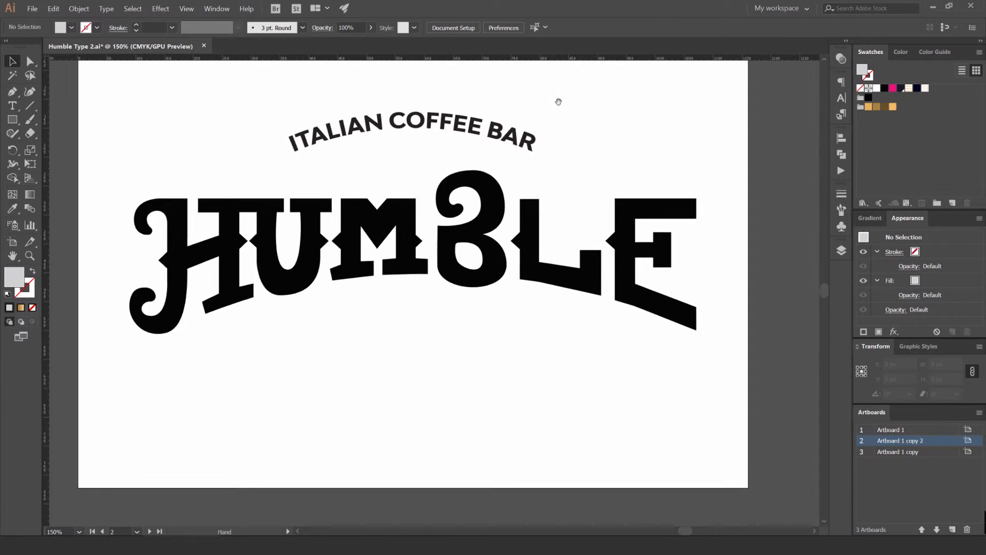
key("t")
left_click(434, 340)
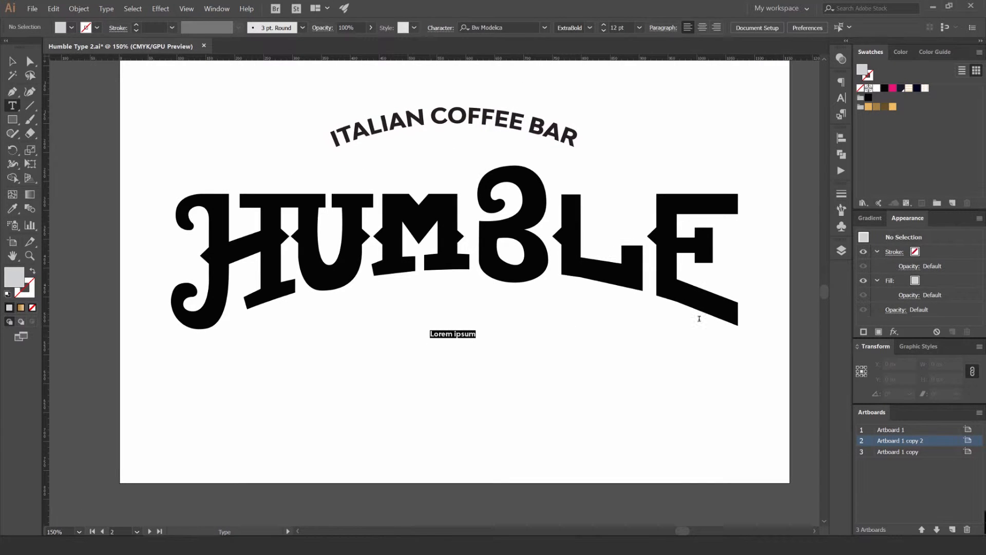
type("mmxvi")
left_click_drag(458, 333, 404, 335)
type("MM")
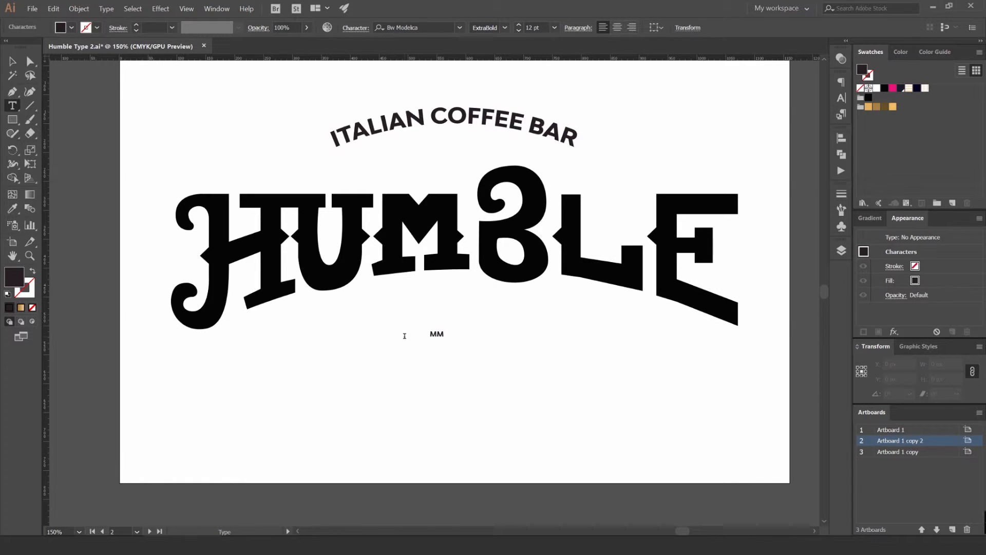
left_click(12, 61)
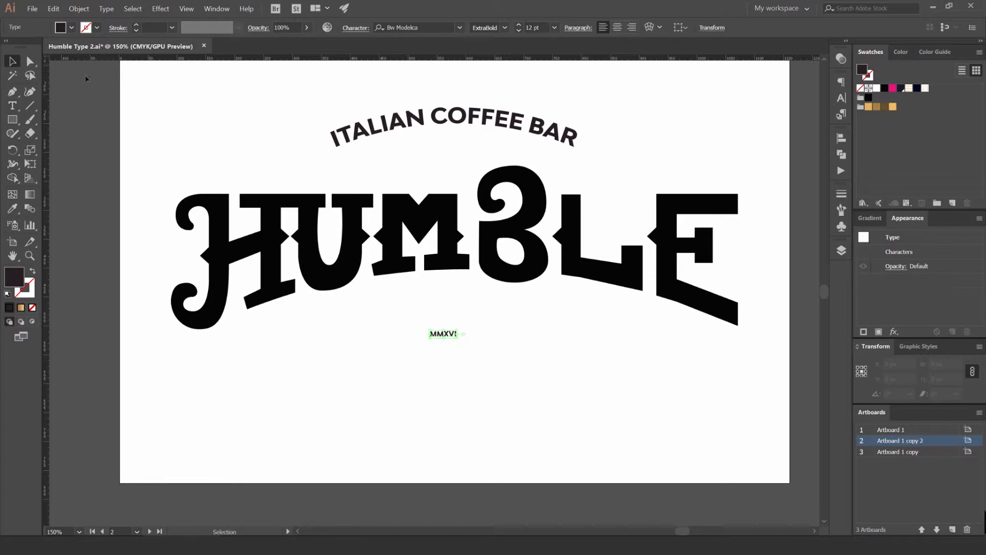
left_click(478, 314)
left_click(455, 332)
left_click_drag(458, 329, 498, 319)
left_click(537, 352)
scroll(530, 357, "up", 1)
scroll(491, 349, "down", 1)
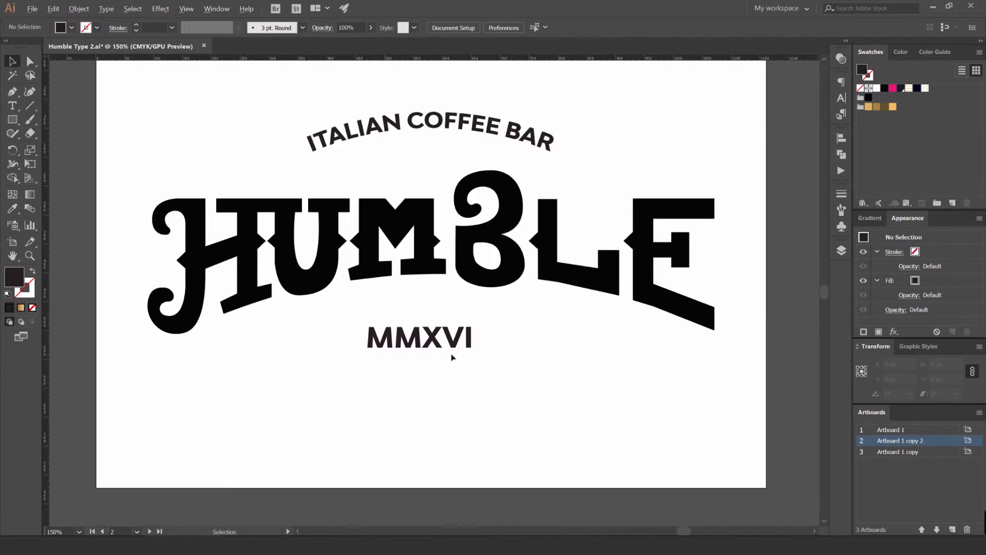
Step: Move the MMXVI text up towards the lettering and centre it horizontally with the arched tagline
left_click_drag(427, 342, 467, 339)
left_click(480, 123, "shift")
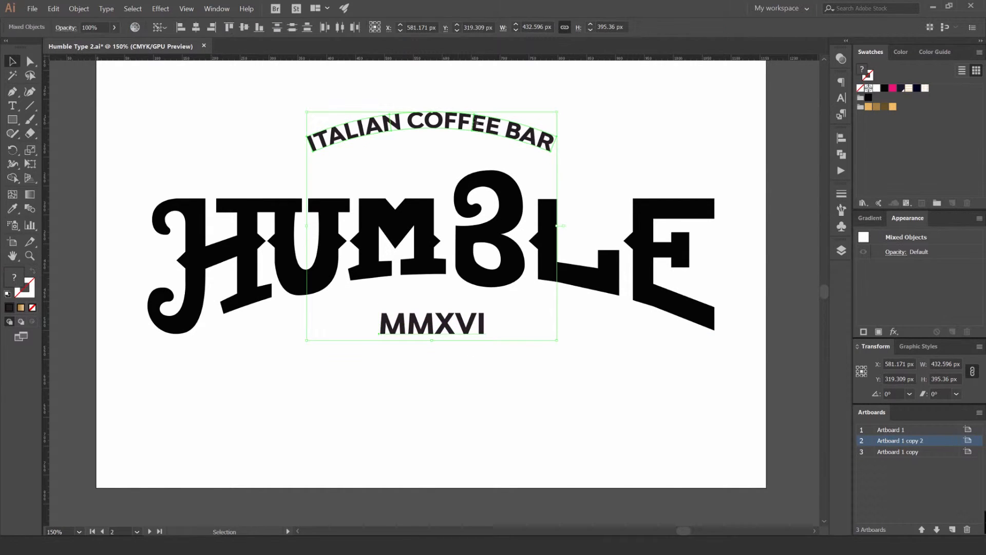
left_click(463, 287)
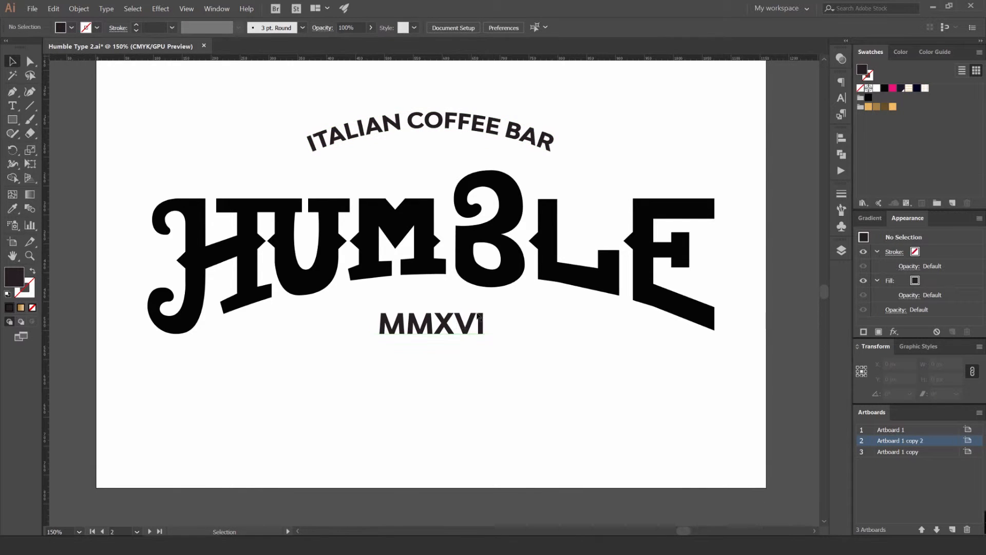
Step: Move the MMXVI text between the arched tagline and the HUMBLE lettering and shrink it to about 25 pt
scroll(483, 312, "down", 1)
scroll(465, 322, "up", 2)
left_click_drag(464, 323, 439, 99)
scroll(509, 133, "up", 1)
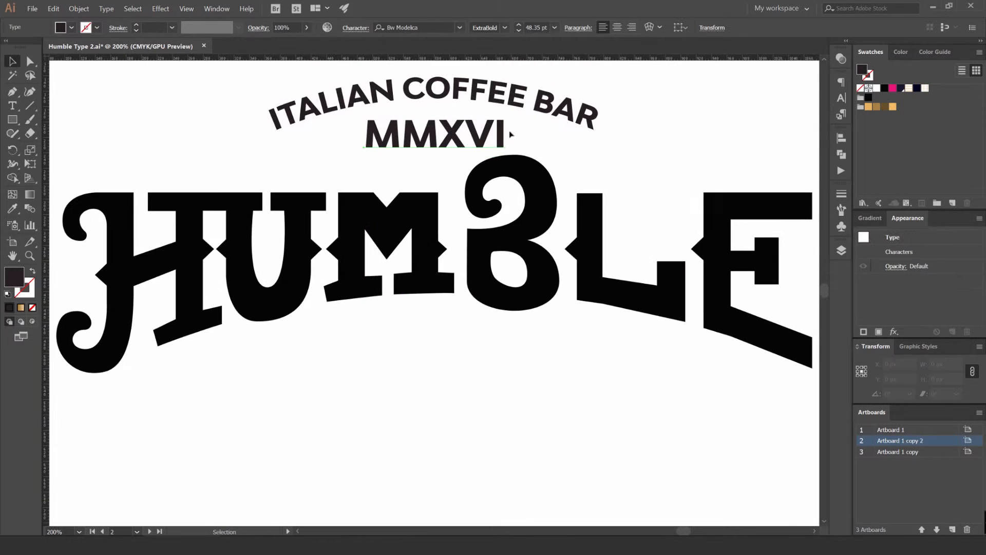
left_click_drag(506, 115, 445, 128)
left_click(507, 131)
scroll(506, 132, "down", 3)
left_click(483, 129)
scroll(479, 134, "up", 1)
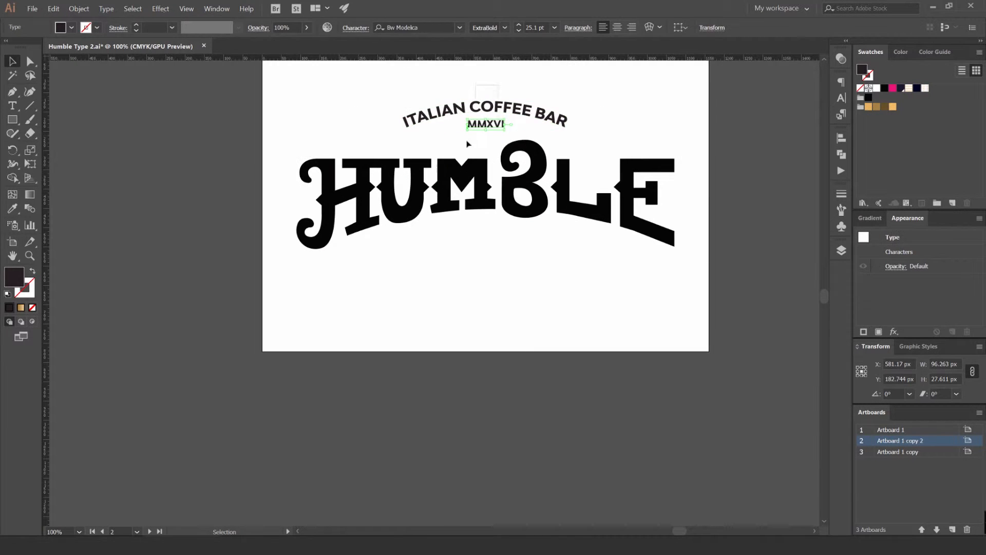
Step: Apply the HUMBLE lettering's black fill to the MMXVI text using the Eyedropper
left_click(477, 108, "shift")
key("i")
left_click(538, 159)
key("v")
left_click(553, 131)
left_click_drag(464, 129, 462, 130)
left_click_drag(559, 101, 573, 127)
left_click(569, 123)
scroll(476, 164, "down", 2)
scroll(373, 220, "up", 1)
left_click_drag(418, 198, 348, 205)
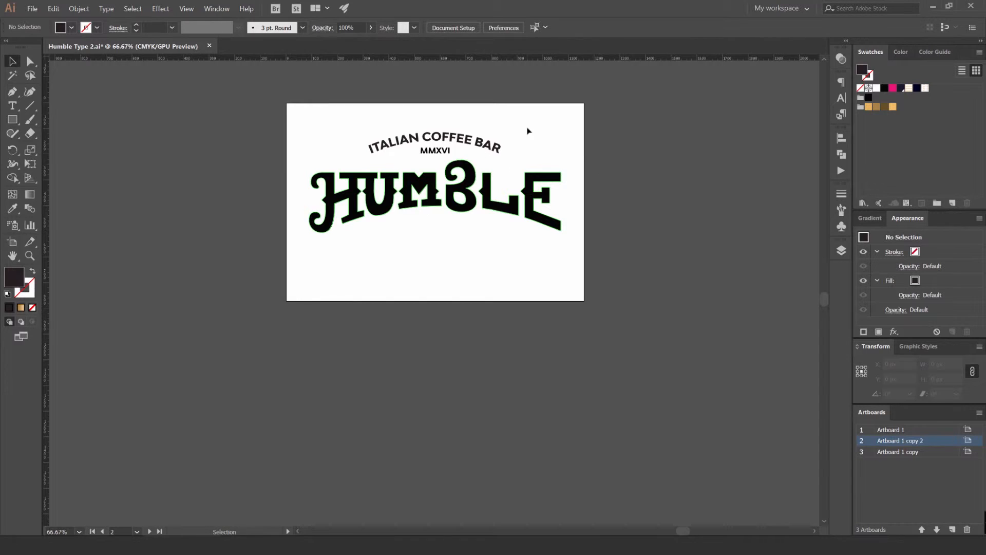
scroll(528, 132, "up", 1)
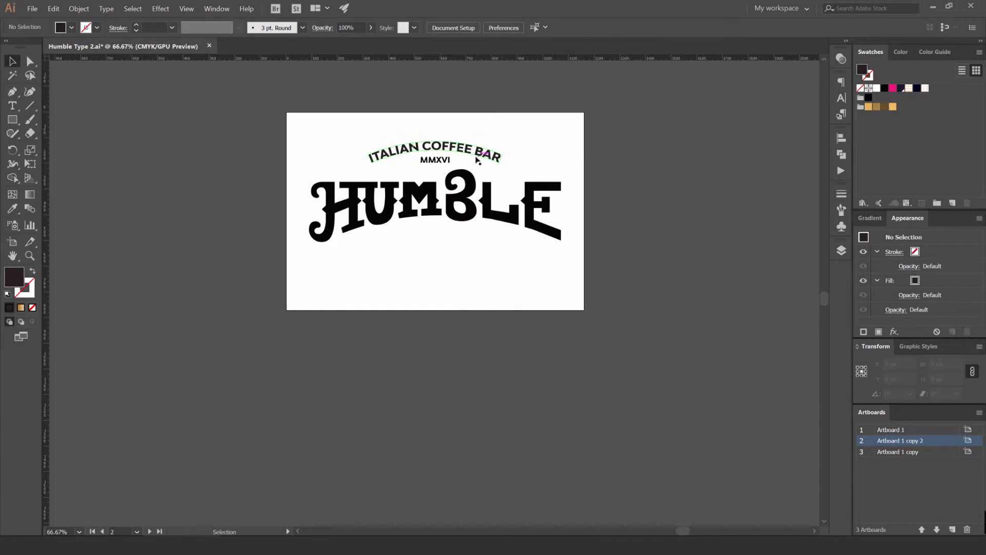
scroll(425, 163, "up", 6)
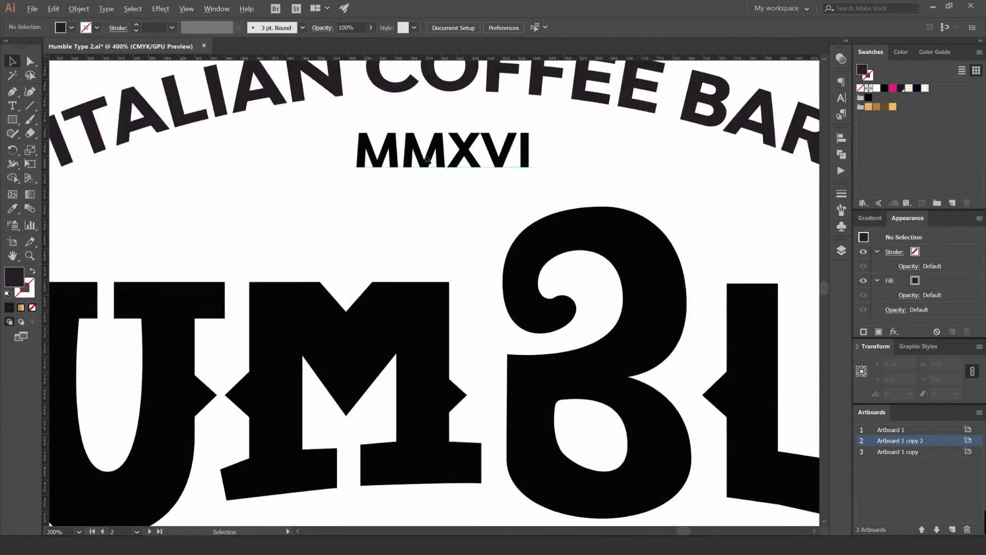
Step: Copy the MMXVI text, switch to the web browser and search for the numeral in a new tab
scroll(471, 151, "down", 4)
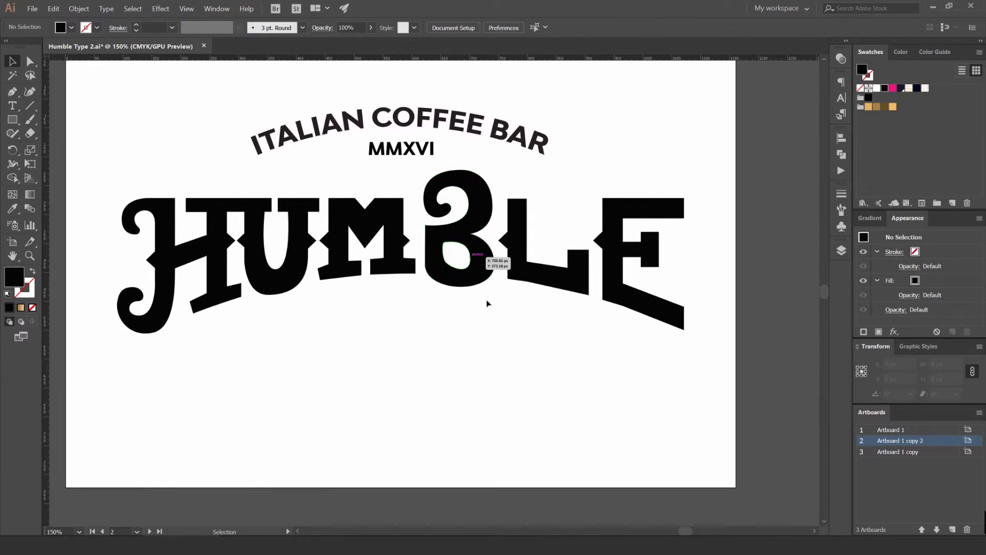
double_click(406, 154)
double_click(406, 154)
key("ctrl+c")
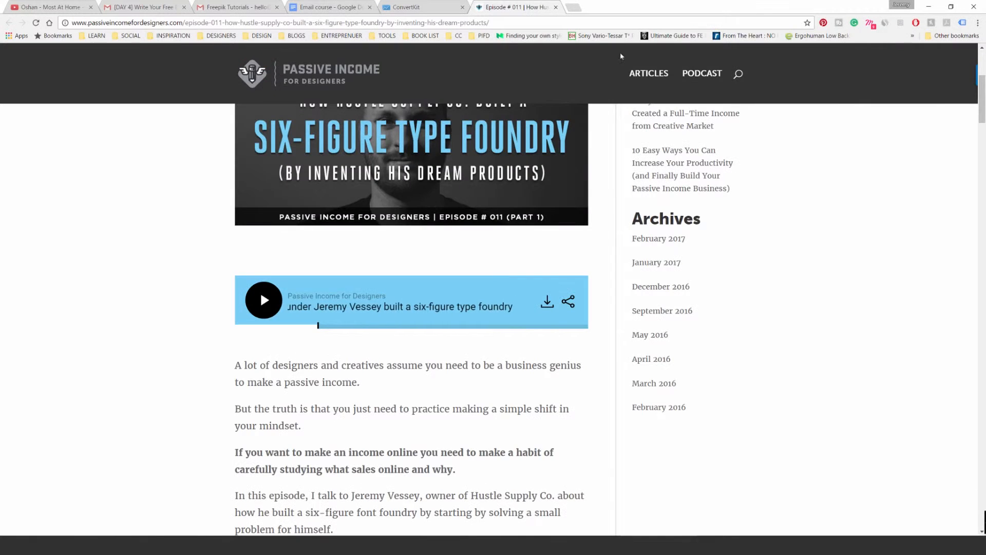
left_click(569, 7)
key("ctrl+v")
key("Return")
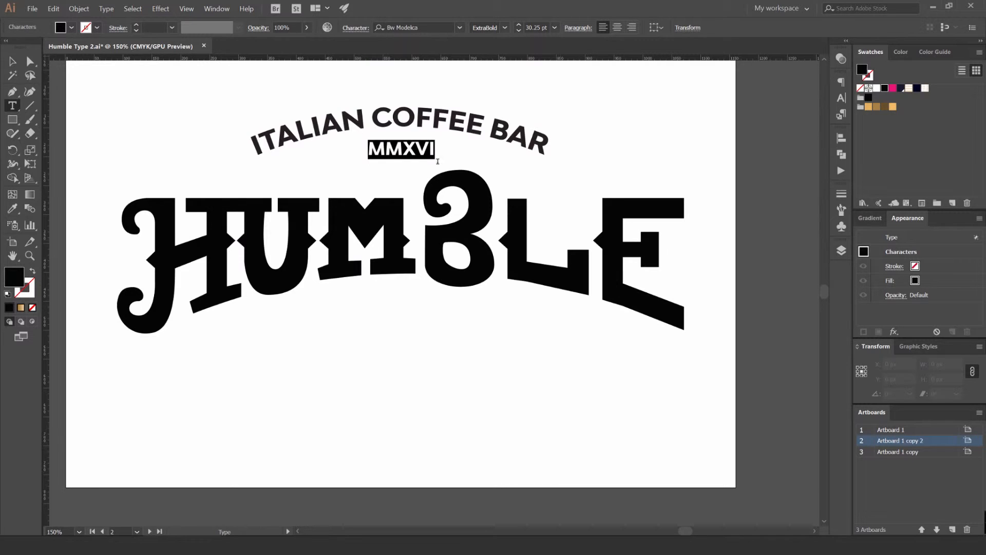
Step: Back in Illustrator, place a duplicate of the MMXVI text below the HUMBLE lettering
left_click(428, 149)
left_click(20, 66)
left_click_drag(579, 128, 635, 121)
left_click_drag(501, 144, 464, 279)
left_click_drag(456, 107, 553, 279)
scroll(450, 296, "up", 2)
scroll(457, 272, "down", 2)
scroll(532, 269, "up", 1)
left_click(580, 261)
Step: Replace the duplicated text below the lettering with "SYDNEY, DOWNTOWN"
key("t")
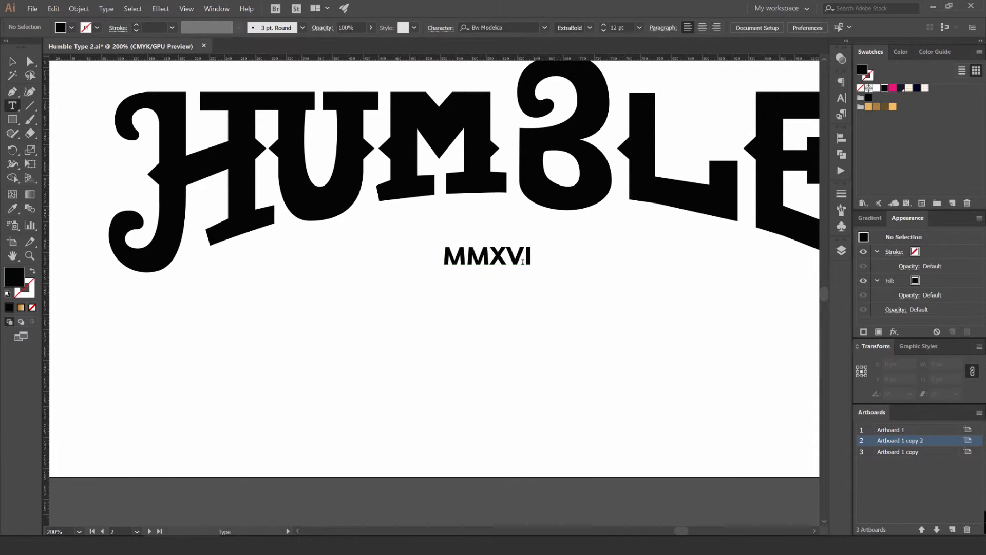
left_click(524, 261)
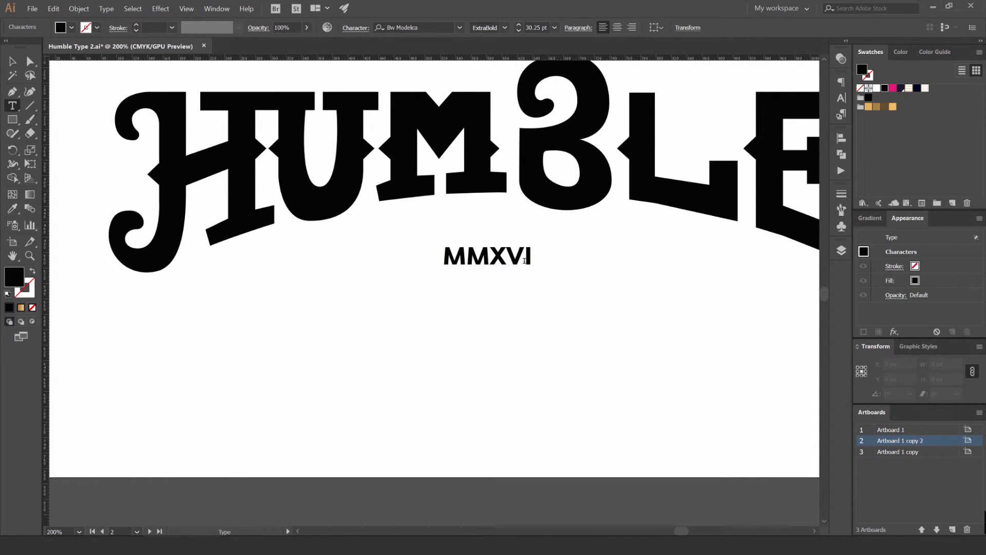
key("BackSpace")
key("BackSpace")
key("BackSpace")
key("BackSpace")
key("BackSpace")
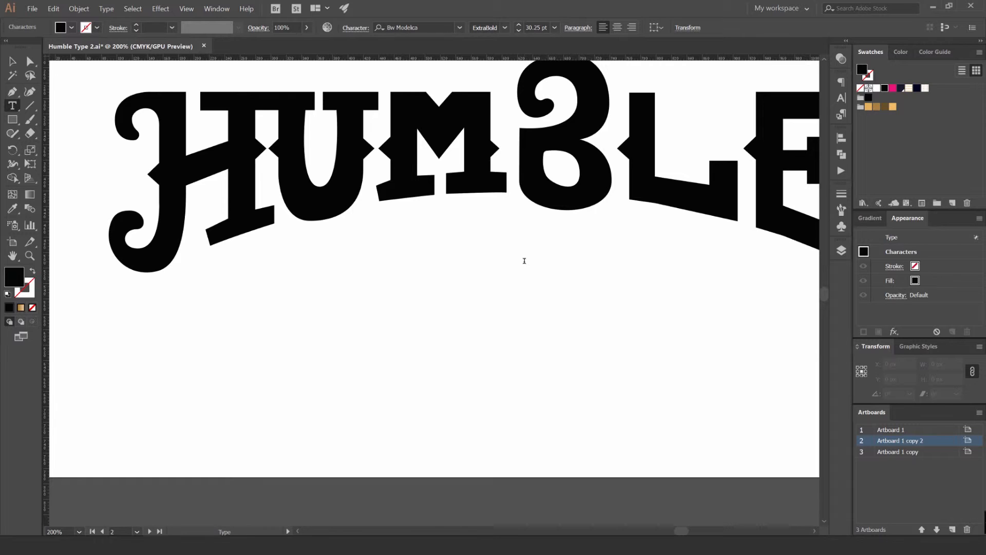
type("SYDNEY")
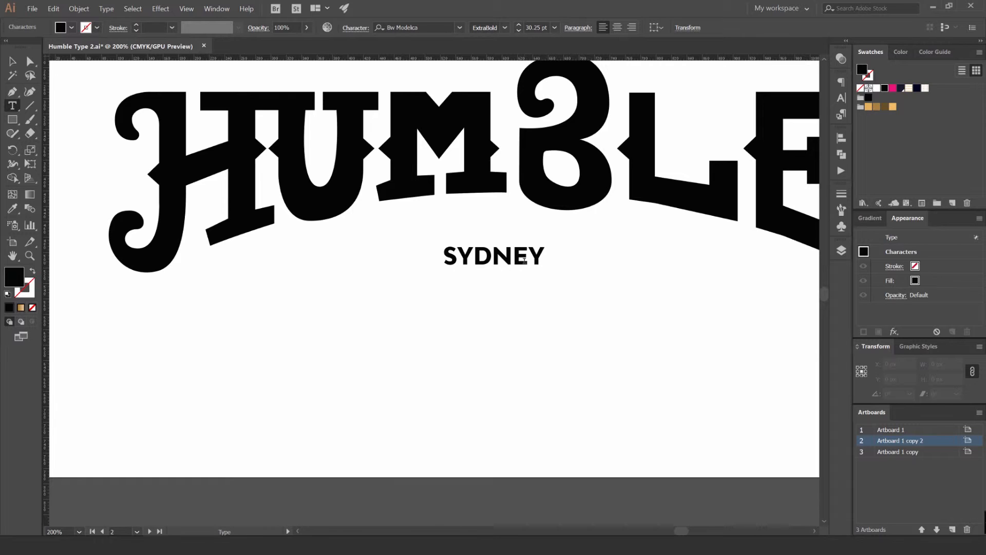
type(", DOWNTOWN")
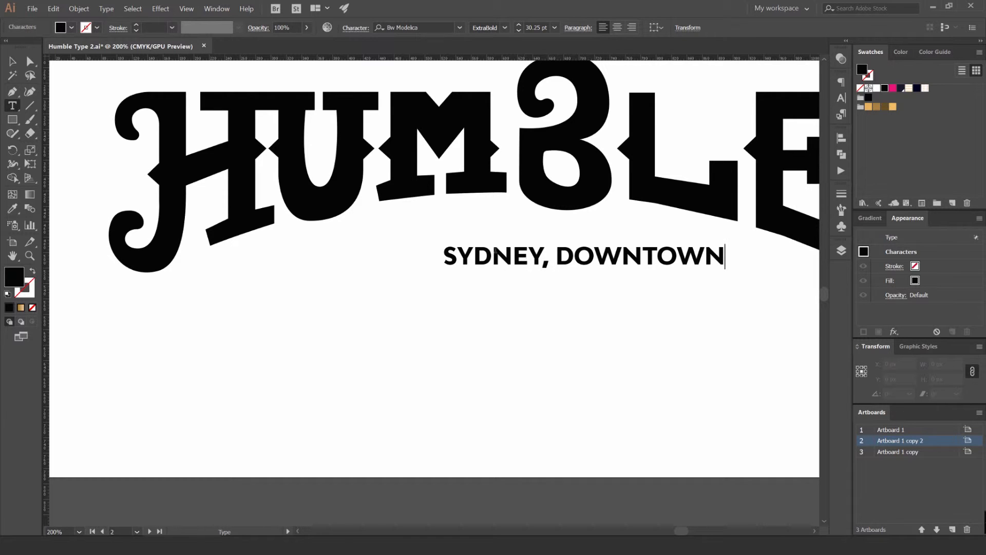
key("Escape")
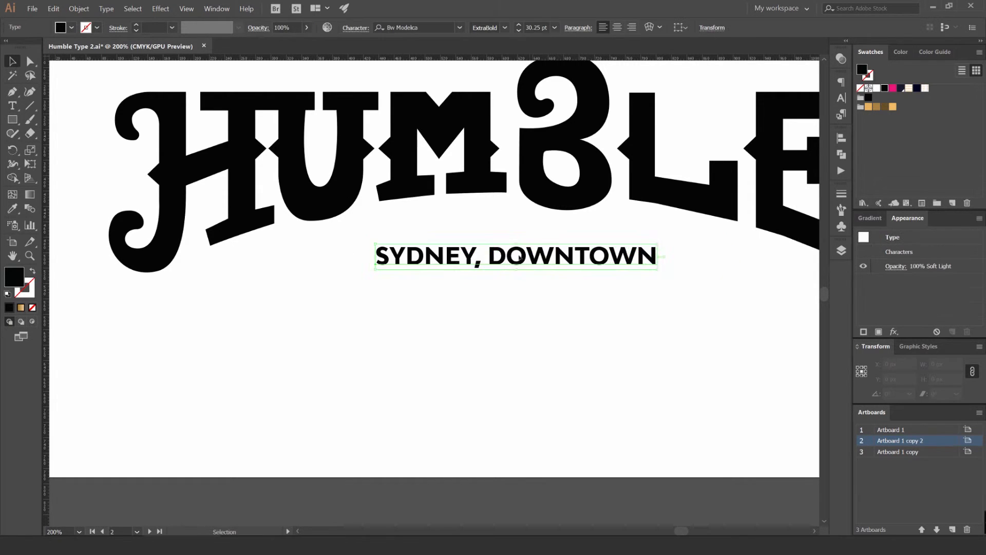
Step: Centre the SYDNEY, DOWNTOWN text horizontally with the MMXVI text and nudge it down from the HUMBLE lettering
key("ctrl+minus")
key("ctrl+minus")
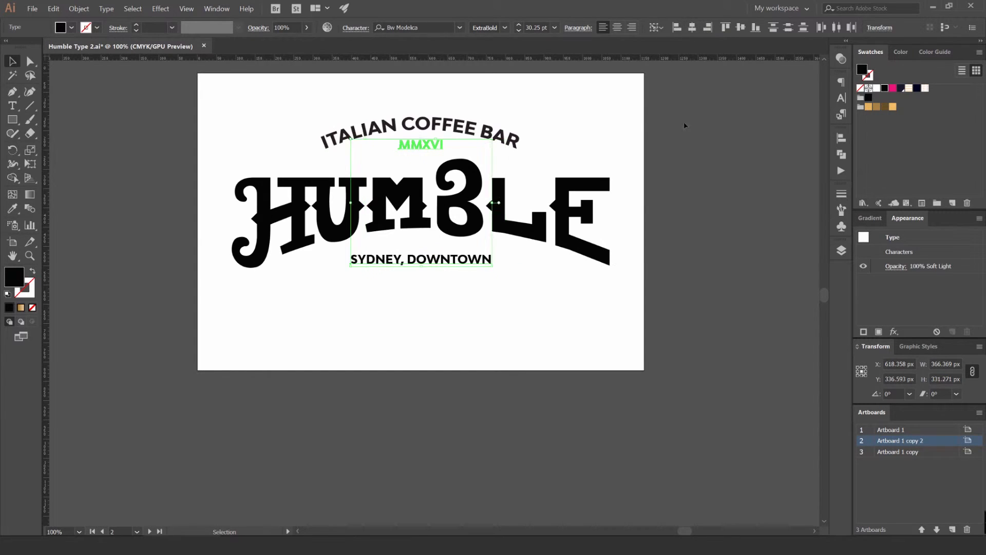
left_click(437, 236)
scroll(437, 237, "up", 1)
left_click(450, 275)
key("shift+Down")
left_click(537, 282)
scroll(536, 281, "down", 2)
scroll(506, 280, "up", 2)
left_click(479, 280)
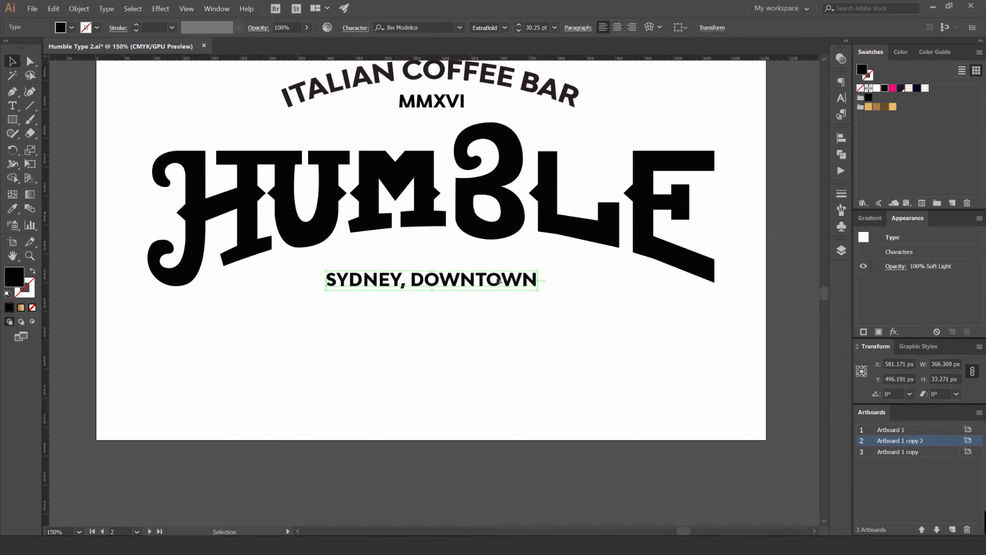
scroll(501, 281, "down", 1)
scroll(568, 283, "down", 1)
scroll(510, 282, "up", 2)
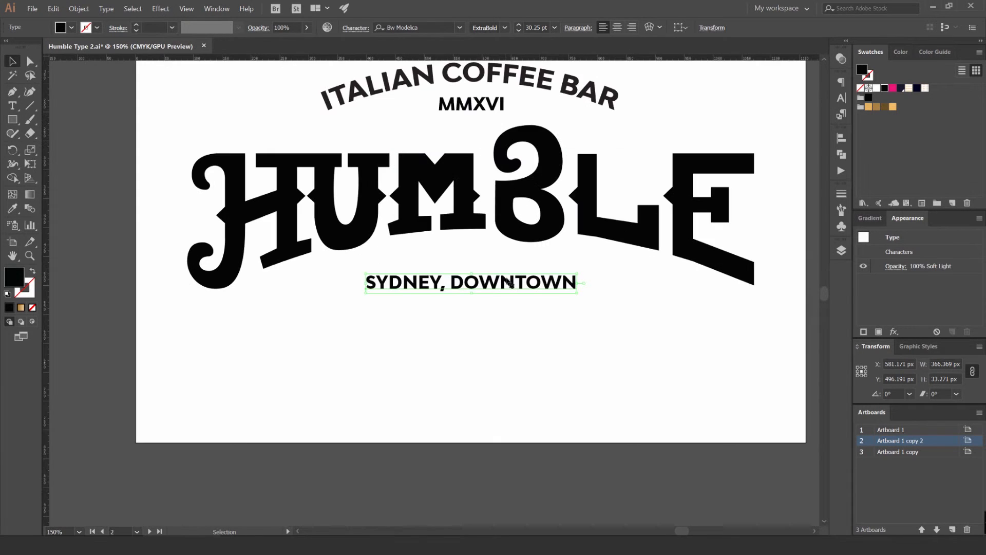
key("i")
left_click(543, 93)
key("ctrl+z")
key("v")
Step: Enlarge the SYDNEY, DOWNTOWN text to 36.25 pt
key("ctrl+shift+period")
key("ctrl+shift+period")
key("ctrl+shift+period")
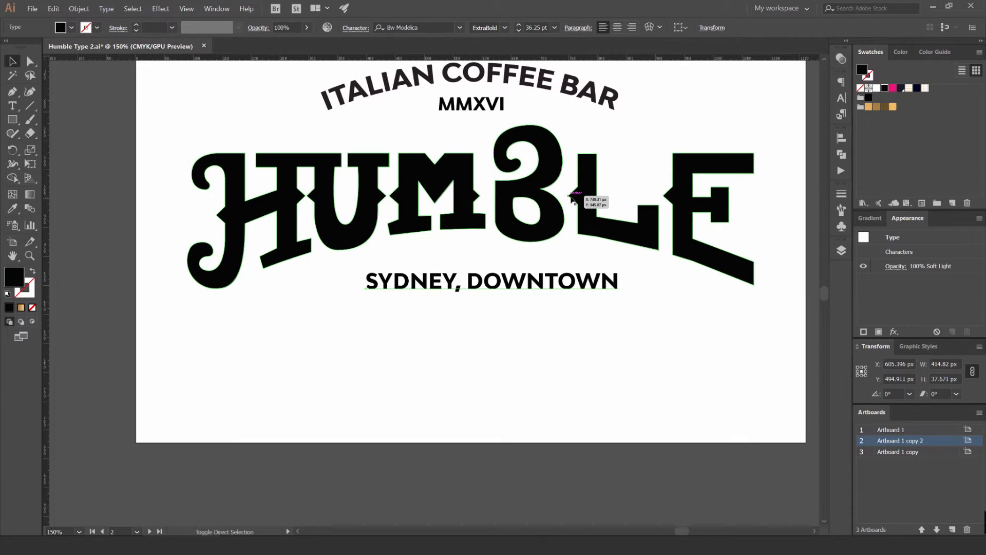
Step: Realign the enlarged SYDNEY, DOWNTOWN text horizontally with the centre of MMXVI and nudge it slightly down
left_click(493, 106, "shift")
left_click(532, 113)
left_click(513, 281)
left_click(492, 107, "shift")
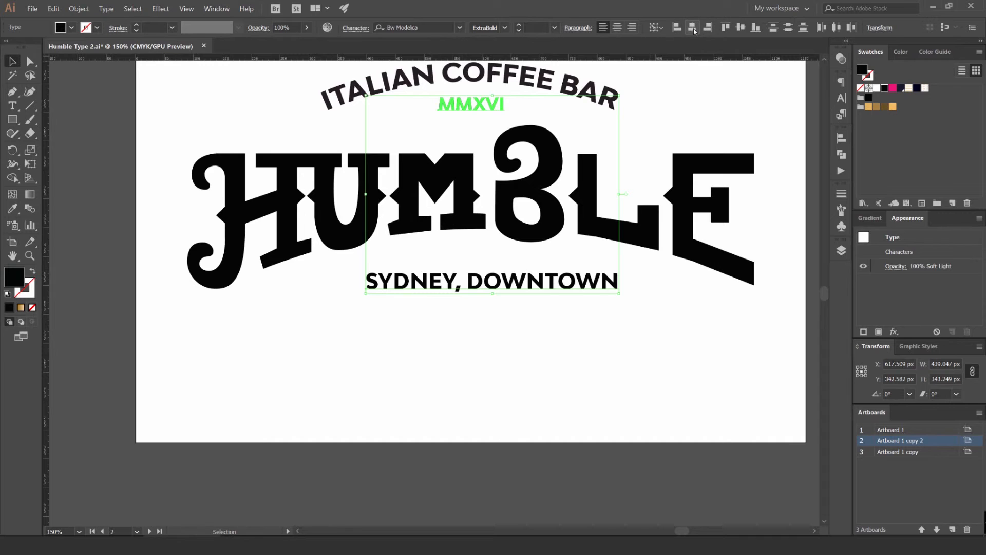
left_click(692, 29)
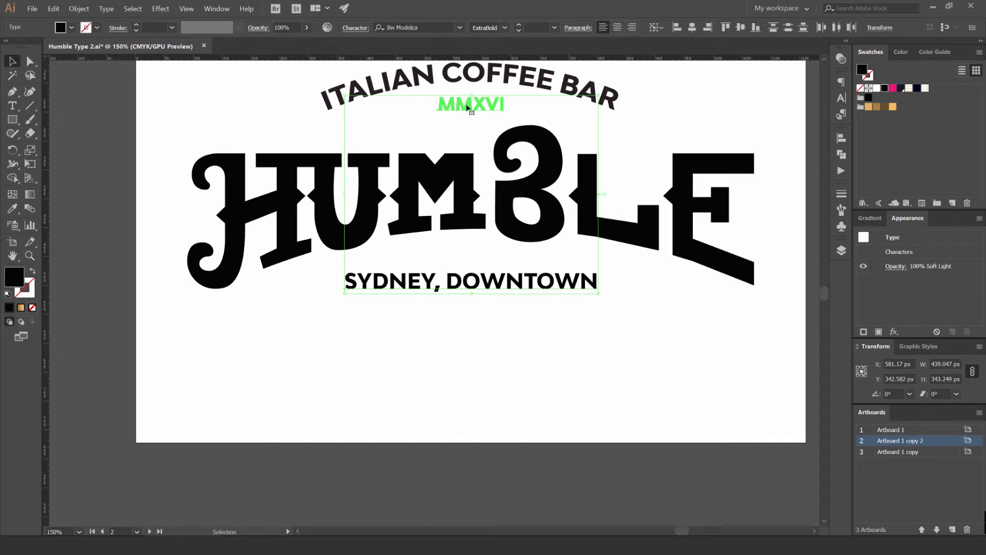
left_click(627, 136)
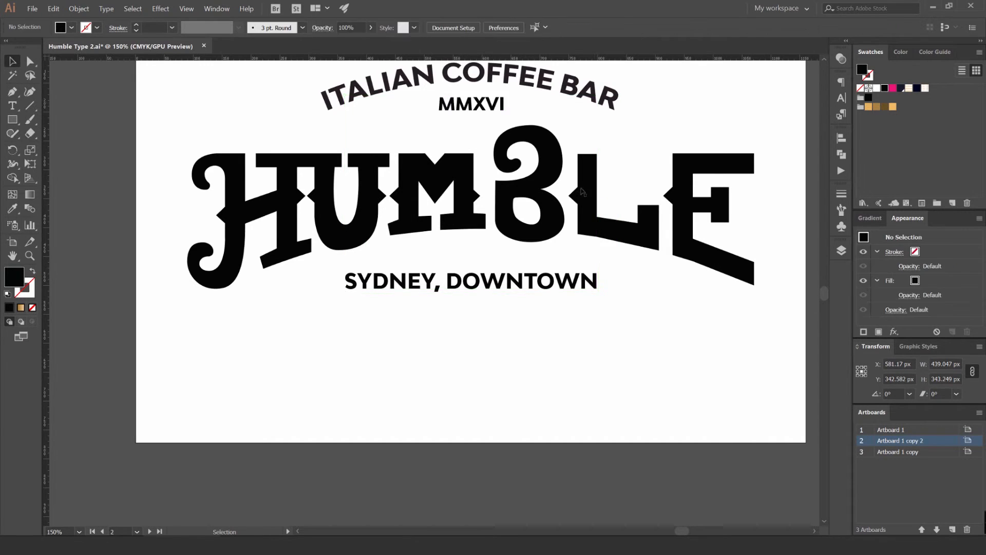
left_click(507, 287)
key("Down")
key("Down")
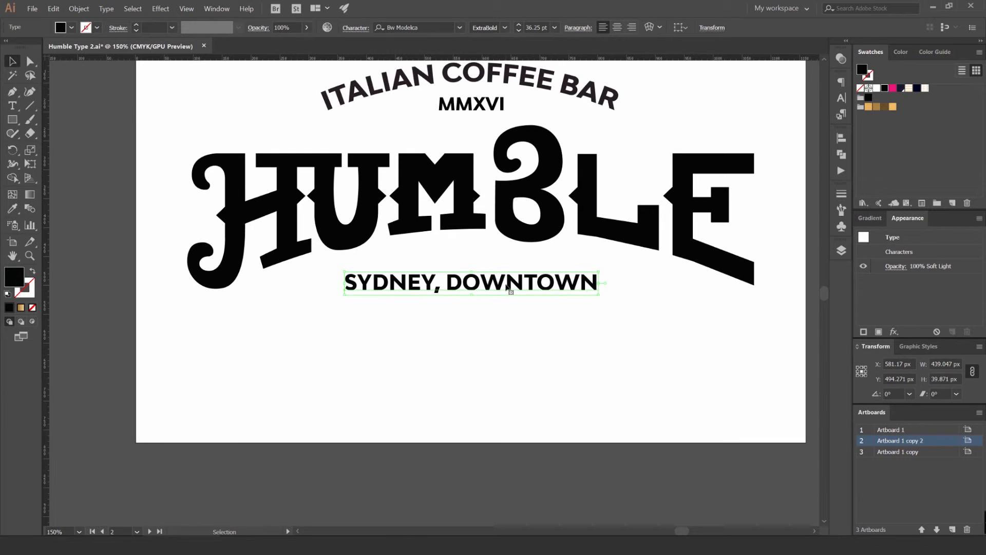
Step: Select the complete logo with all its text lines and move it down towards the artboard's vertical centre
key("ctrl+minus")
key("ctrl+minus")
key("ctrl+a")
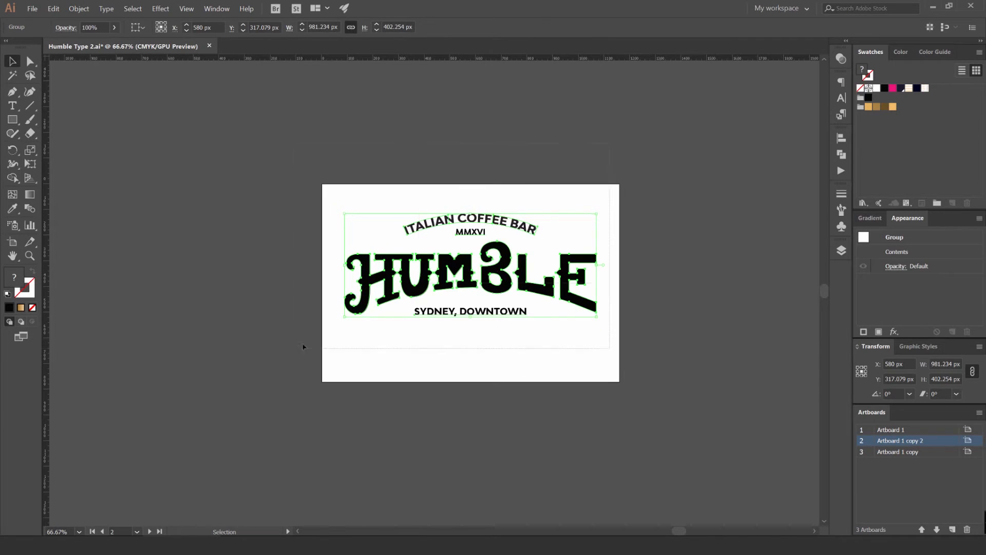
left_click(639, 163)
left_click_drag(639, 162, 316, 368)
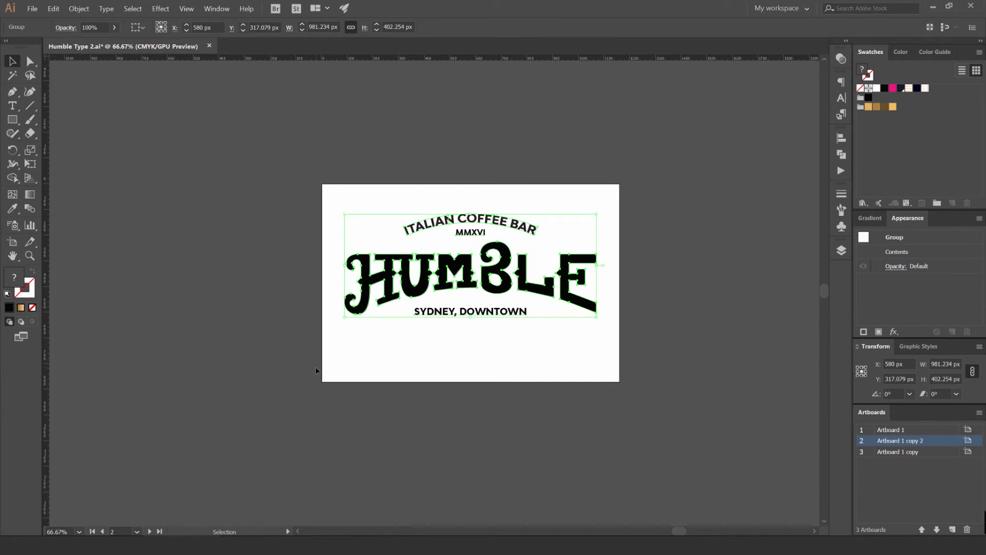
key("shift+Down")
key("shift+Down")
key("shift+Down")
Step: Select and copy the complete logo, and switch to the jar mockup in Photoshop
left_click(642, 233)
left_click_drag(641, 234, 375, 279)
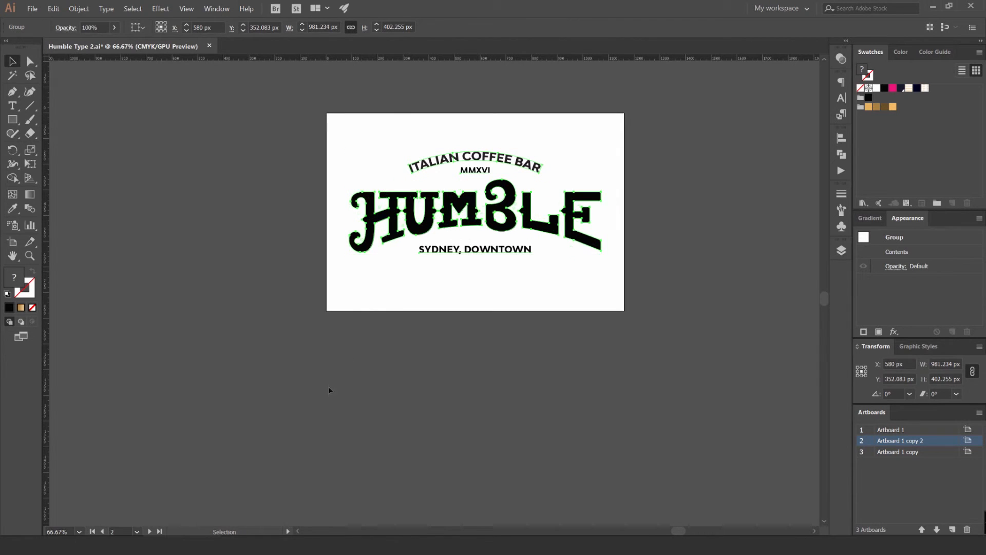
left_click(282, 495)
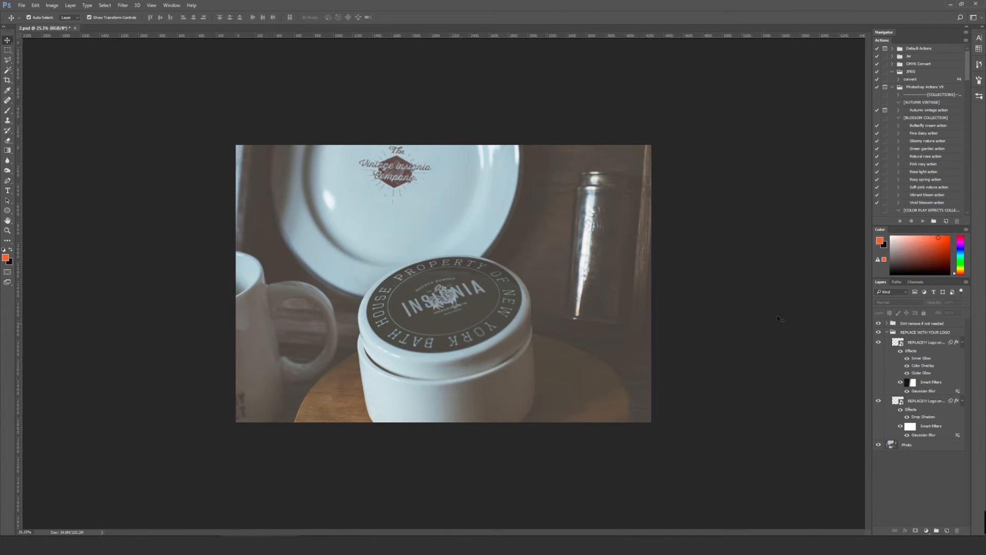
Step: Open the upper jar logo smart object for editing and hide its placeholder INSIGNIA artwork
double_click(901, 344)
left_click_drag(356, 38, 541, 41)
scroll(406, 201, "up", 5)
scroll(406, 201, "down", 6)
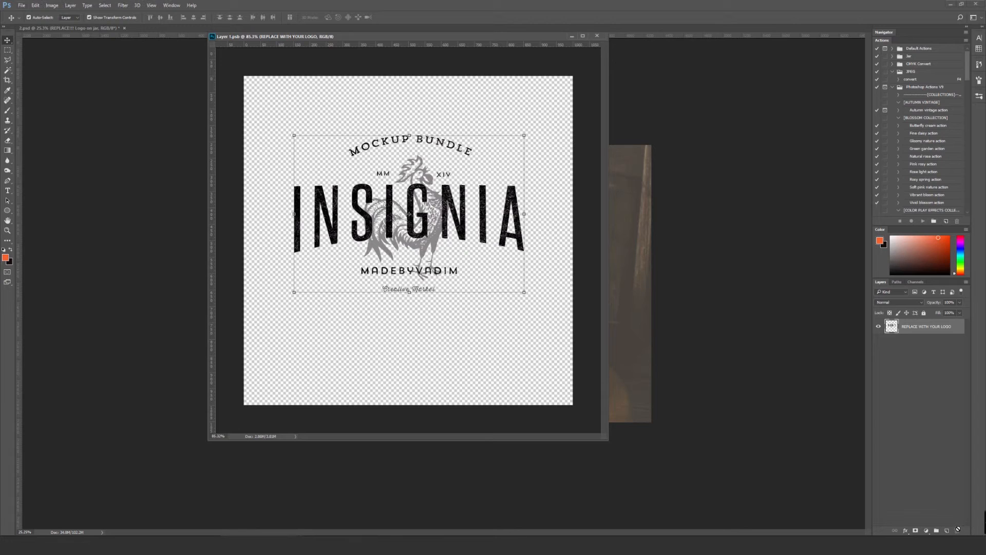
left_click(879, 326)
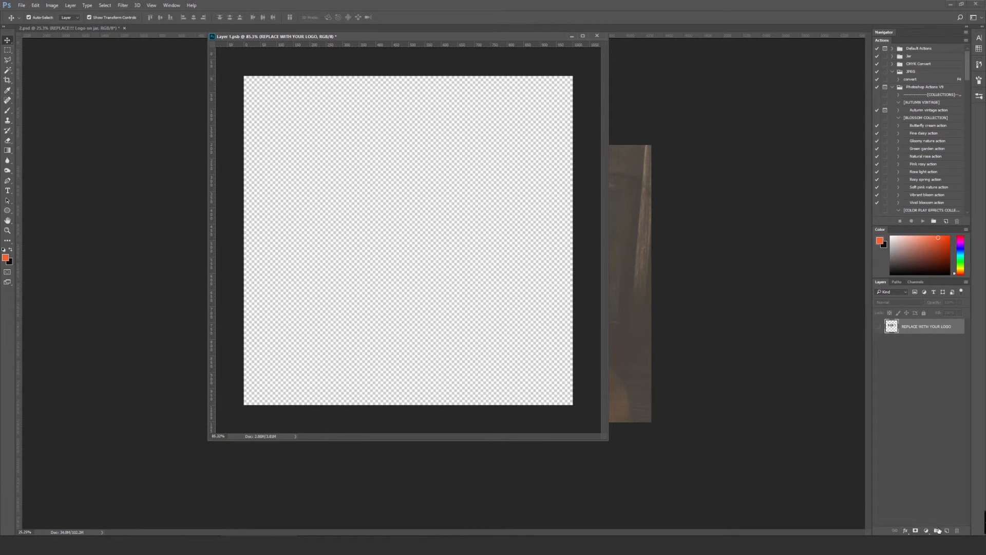
Step: Paste the copied logo as a Smart Object, shrink it to fit inside the canvas and save the smart object
left_click(465, 317)
key("ctrl+v")
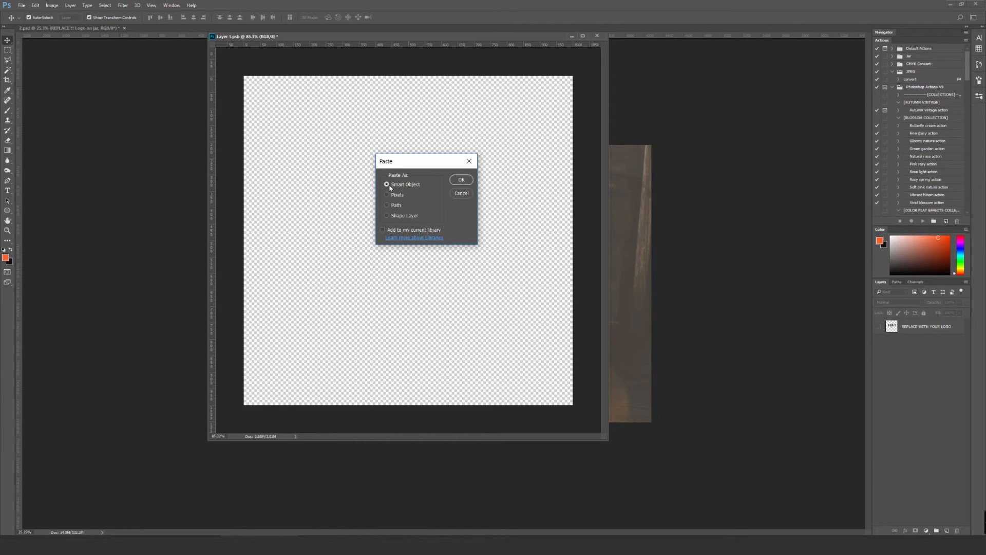
left_click(457, 180)
left_click_drag(566, 181, 535, 170)
key("Return")
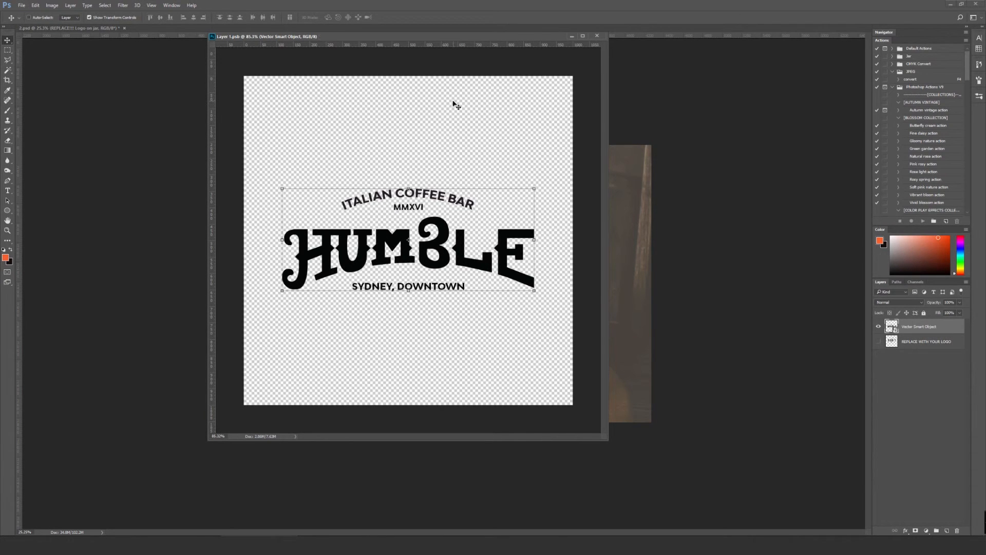
Step: Move the logo up on the smart object's canvas, save it to update the jar lid and close the smart object
left_click_drag(330, 39, 719, 46)
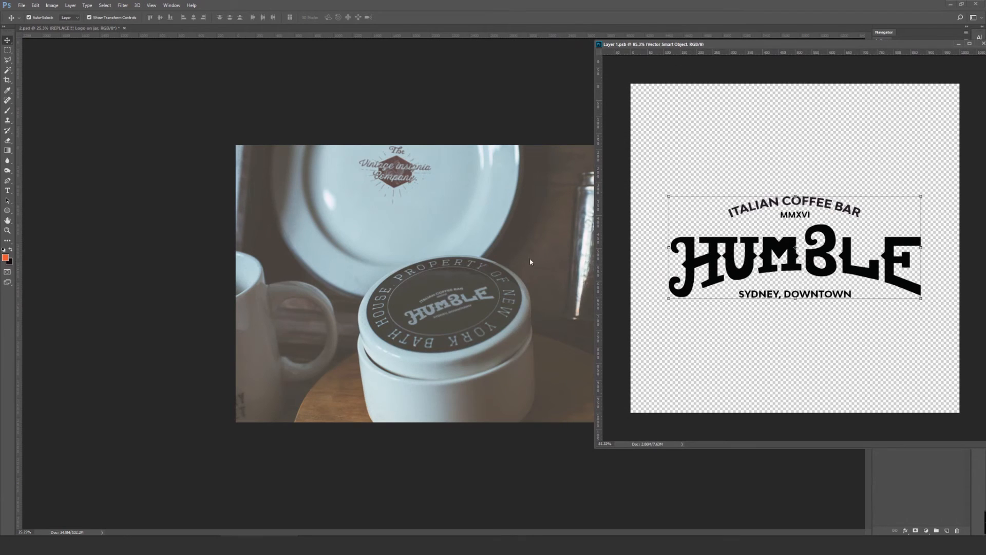
scroll(816, 243, "down", 1)
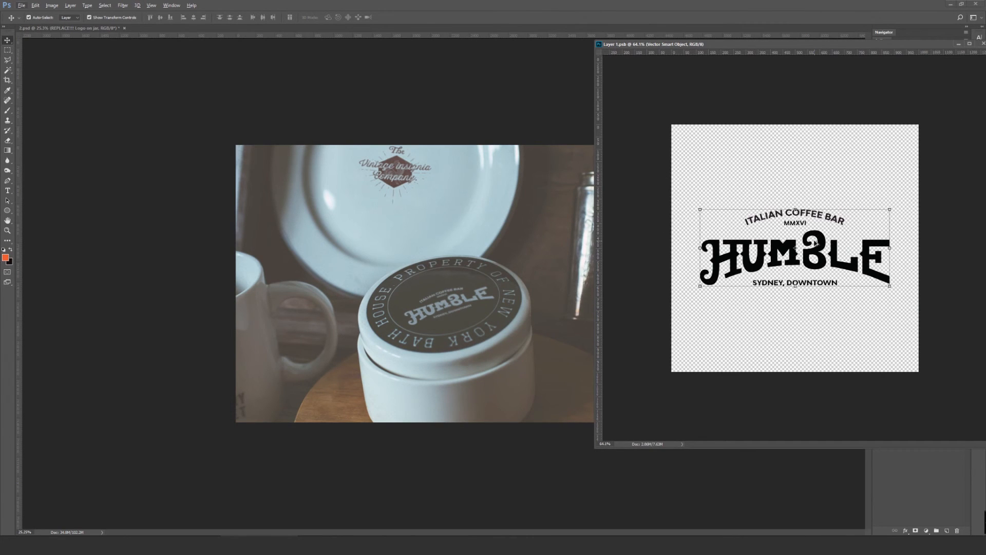
mouse_move(821, 253)
left_mouse_down()
mouse_move(821, 226)
mouse_move(821, 235)
left_mouse_up()
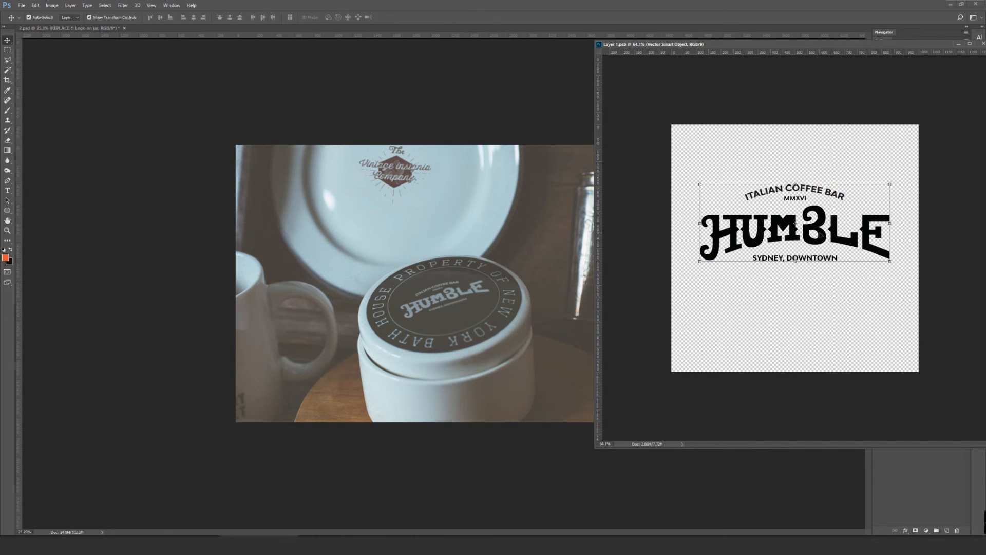
left_click_drag(844, 45, 551, 69)
left_click(693, 66)
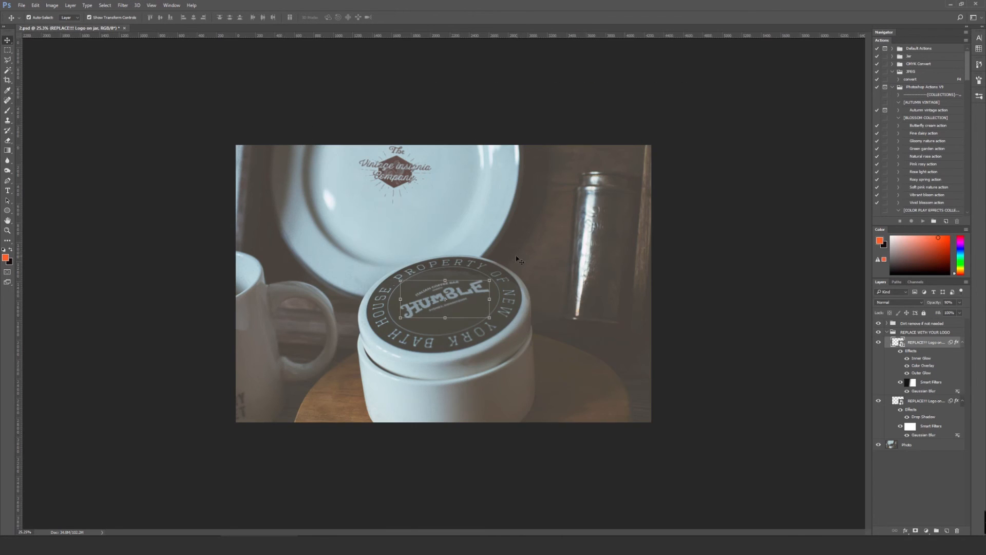
Step: Examine the HUMBLE logo on the jar lid up close and in the full mockup
scroll(432, 327, "up", 5)
scroll(432, 326, "up", 15)
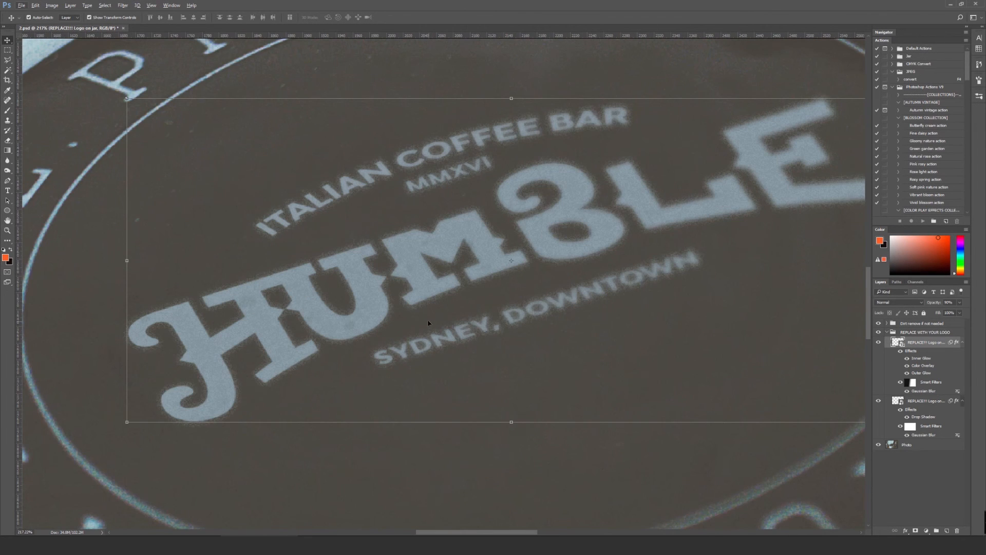
scroll(453, 284, "down", 5)
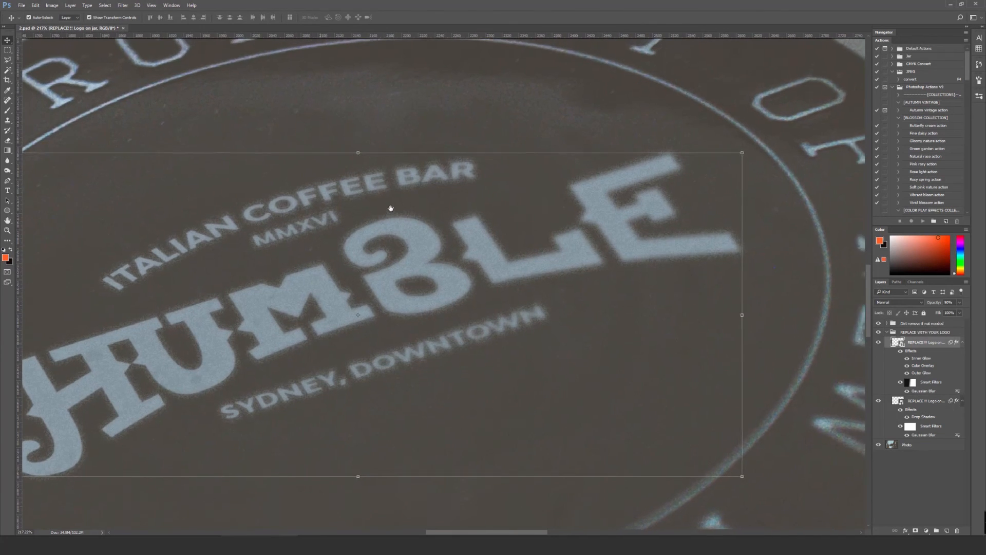
scroll(392, 210, "down", 10)
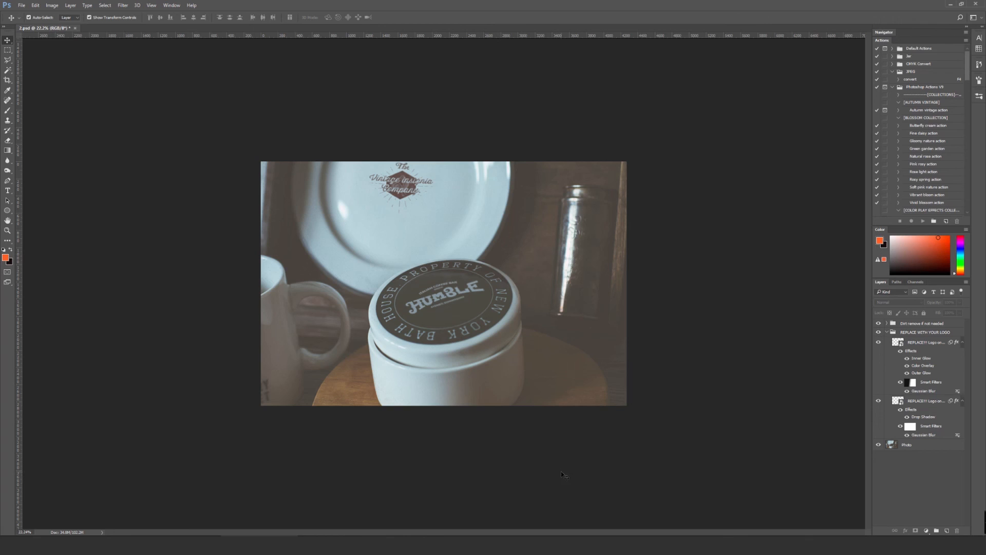
left_click(563, 544)
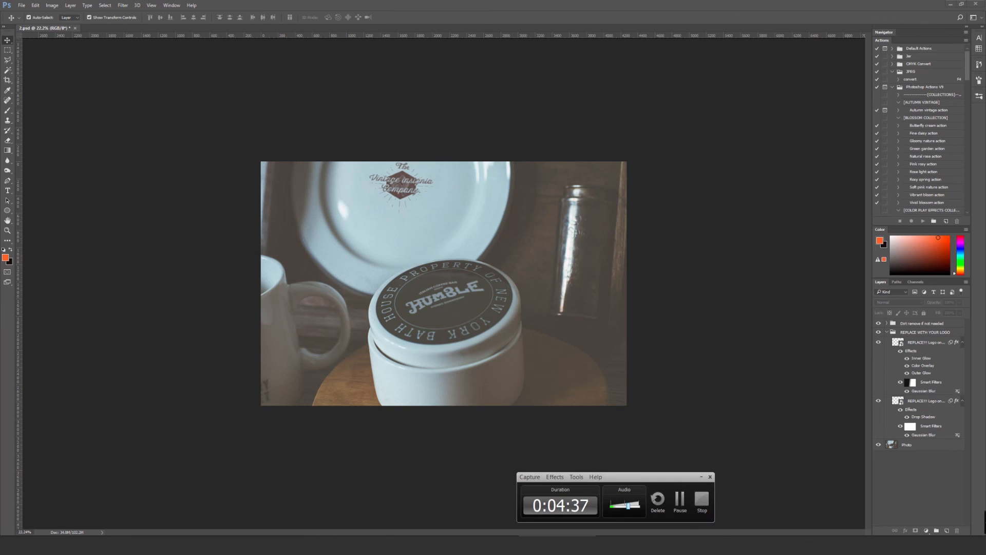